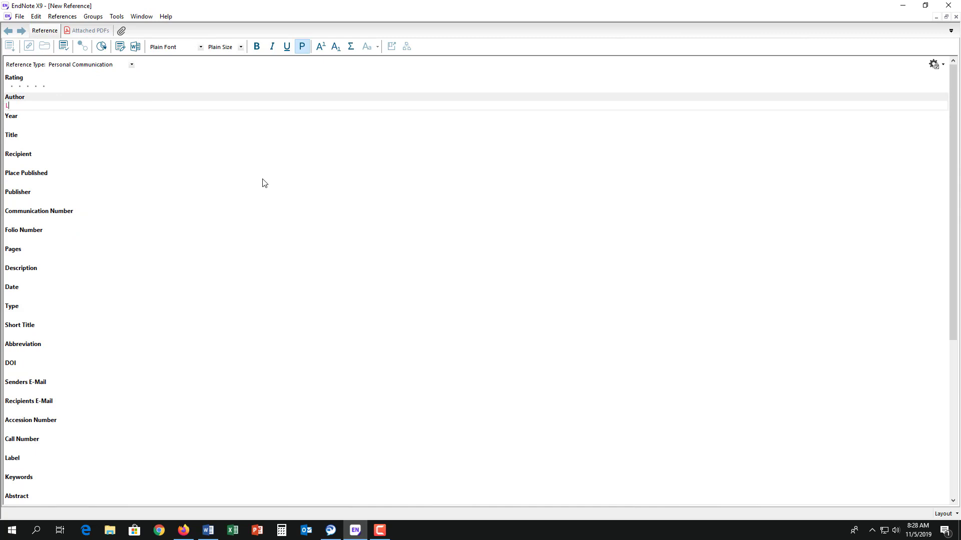
# Create a 2019 personal communication 'EndNote is Amazing!' with author and recipient names, and save it
pyautogui.press('Tab')
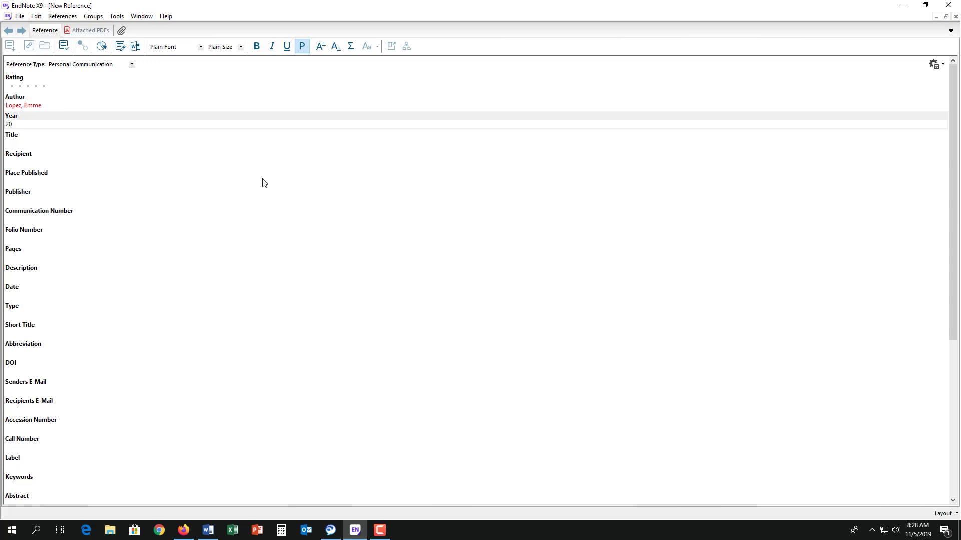
pyautogui.press('Tab')
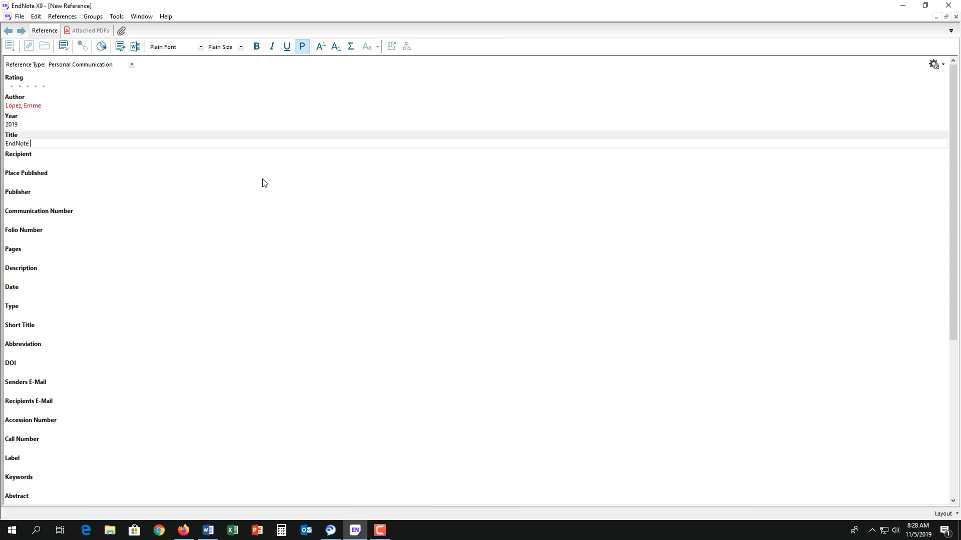
pyautogui.press('Tab')
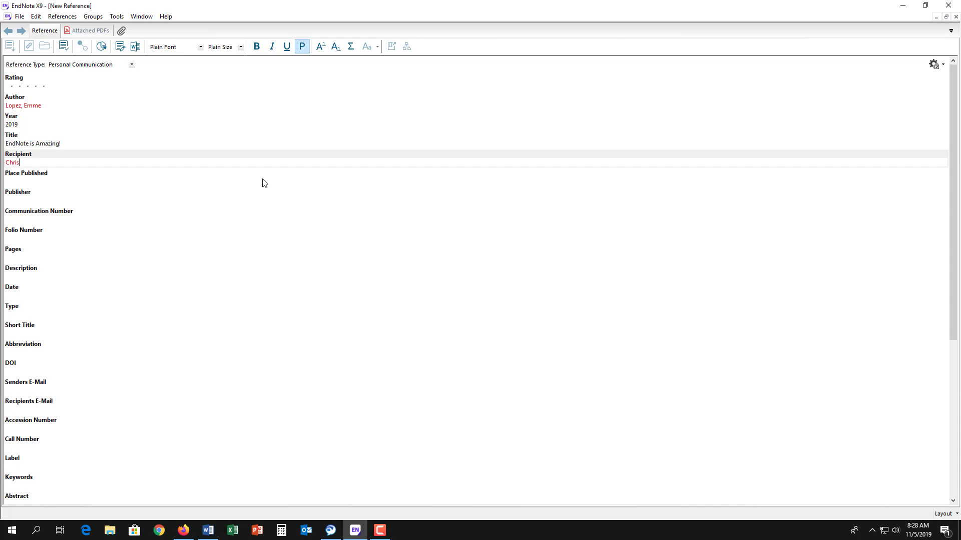
pyautogui.press('BackSpace')
pyautogui.press('BackSpace')
pyautogui.press('BackSpace')
pyautogui.click(957, 17)
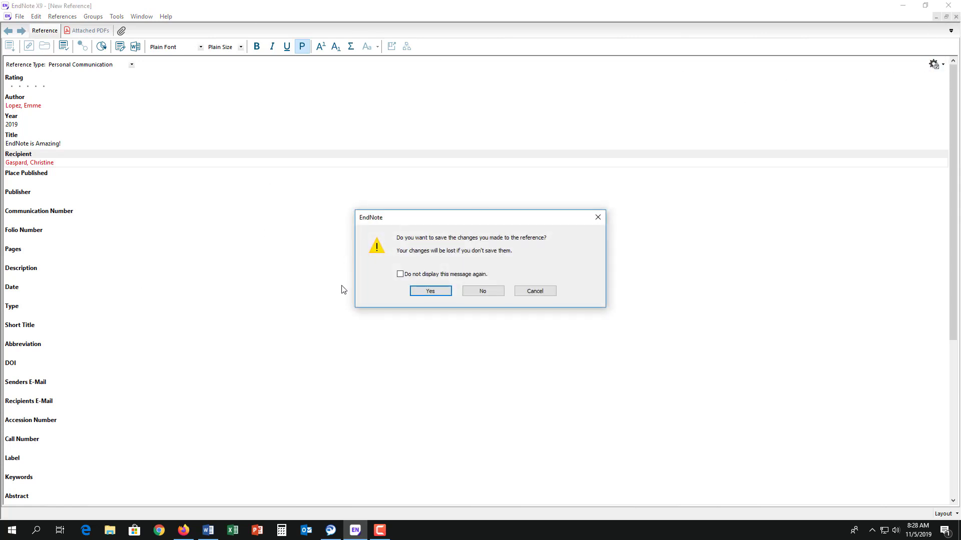
pyautogui.click(441, 295)
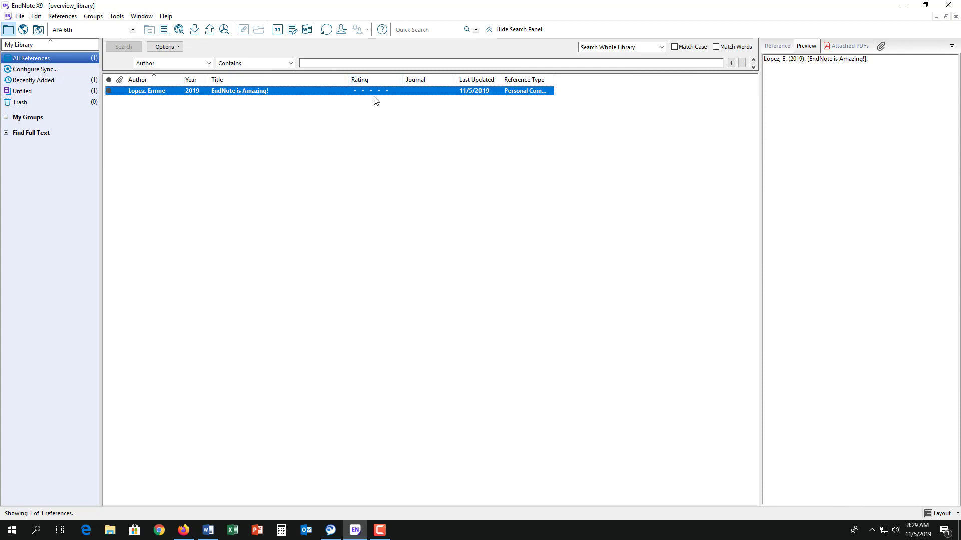
# Enter the sender's and recipient's e-mail addresses in the reference's fields
pyautogui.click(774, 48)
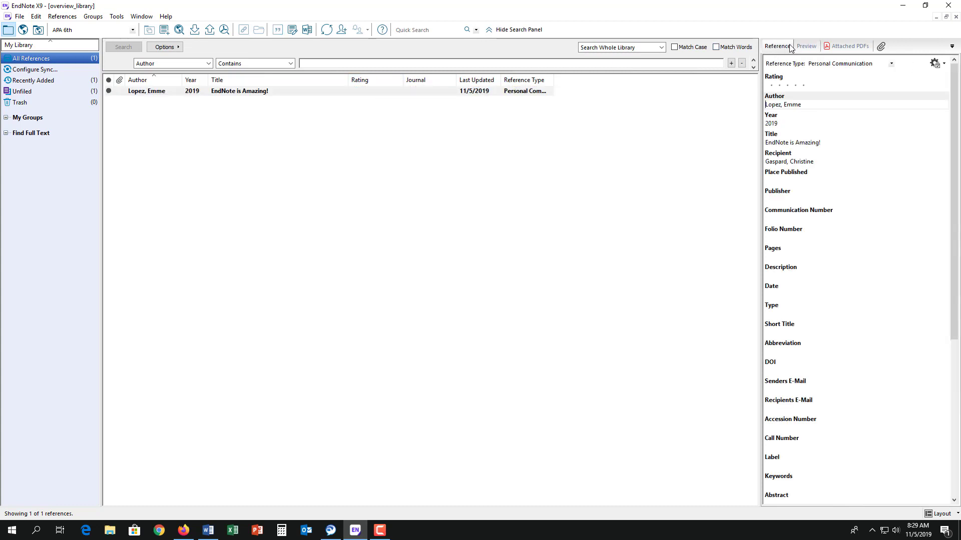
pyautogui.click(783, 390)
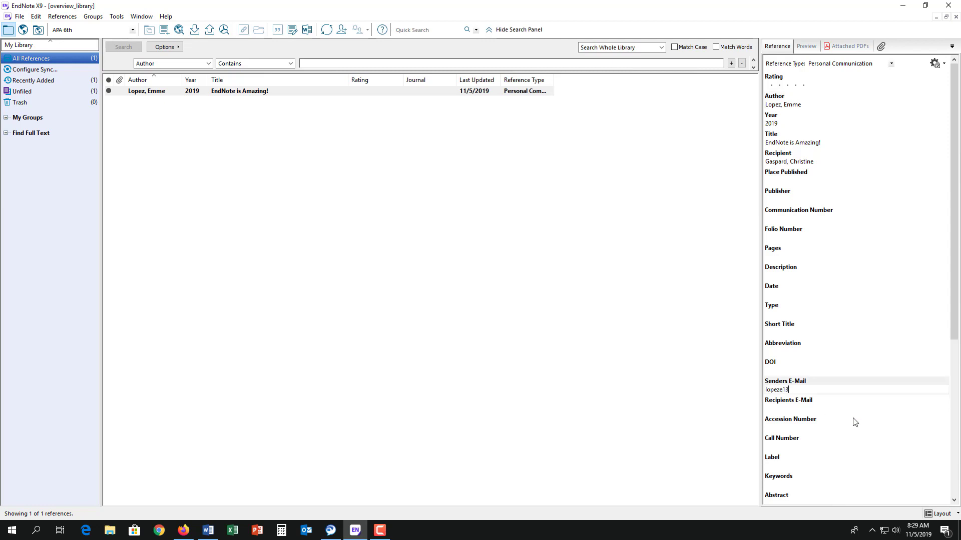
pyautogui.press('Tab')
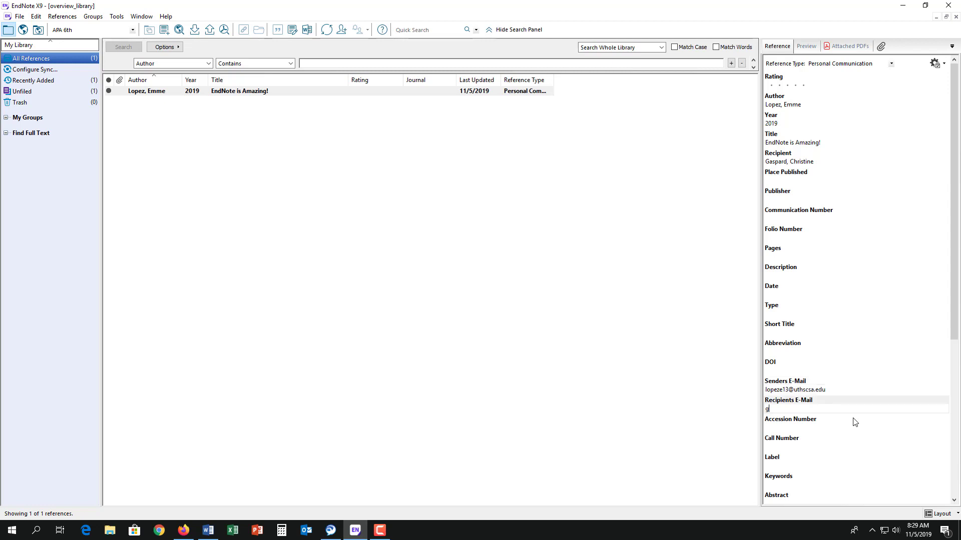
pyautogui.click(859, 116)
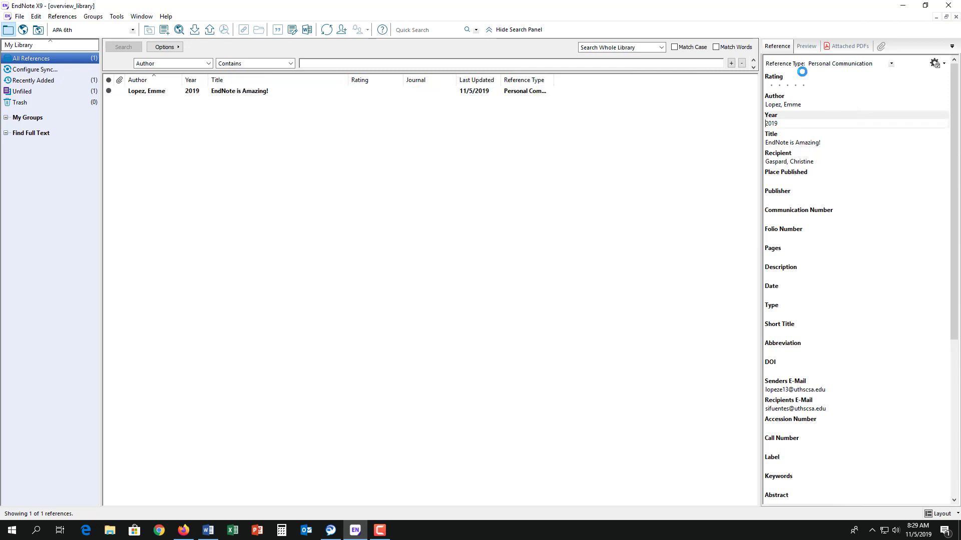
# Check the citation preview and the attached PDFs, then return to the reference fields
pyautogui.click(807, 46)
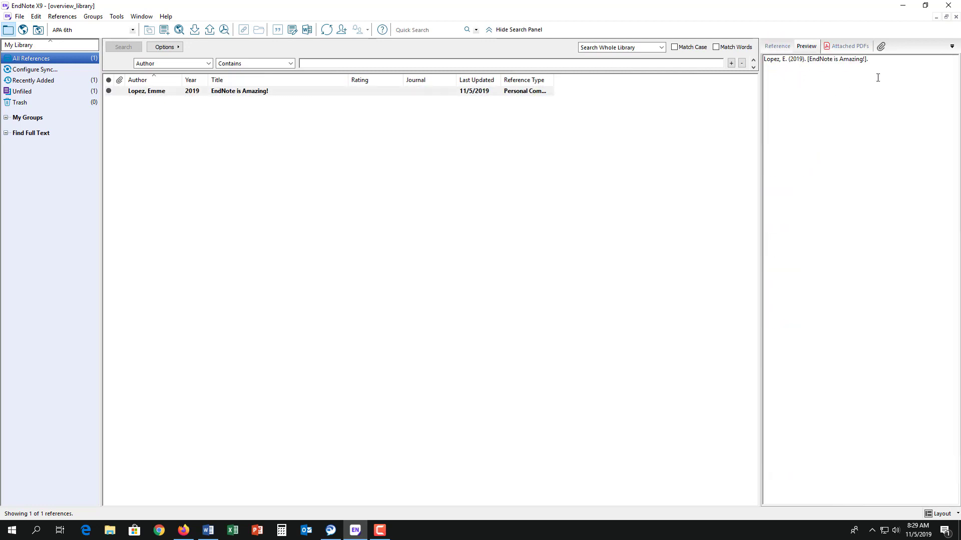
pyautogui.click(845, 46)
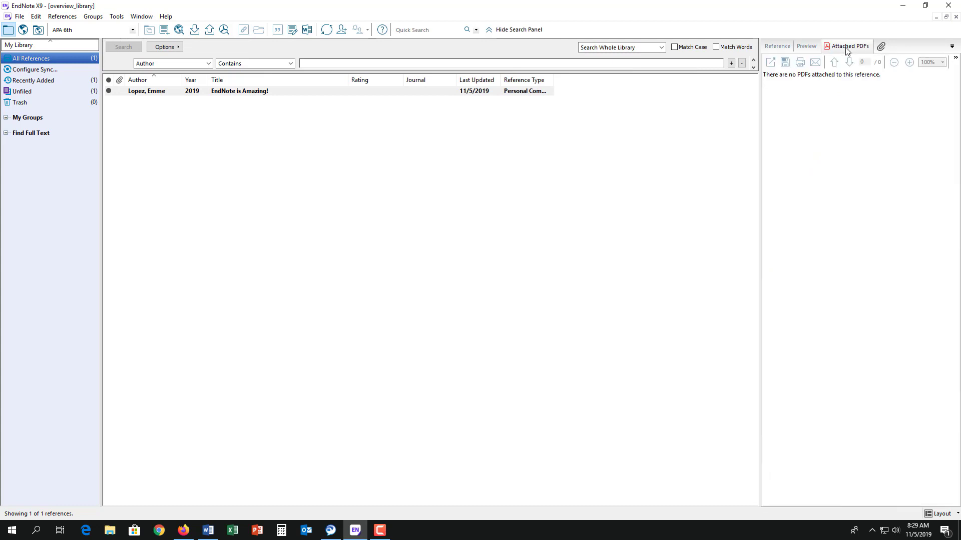
pyautogui.click(771, 46)
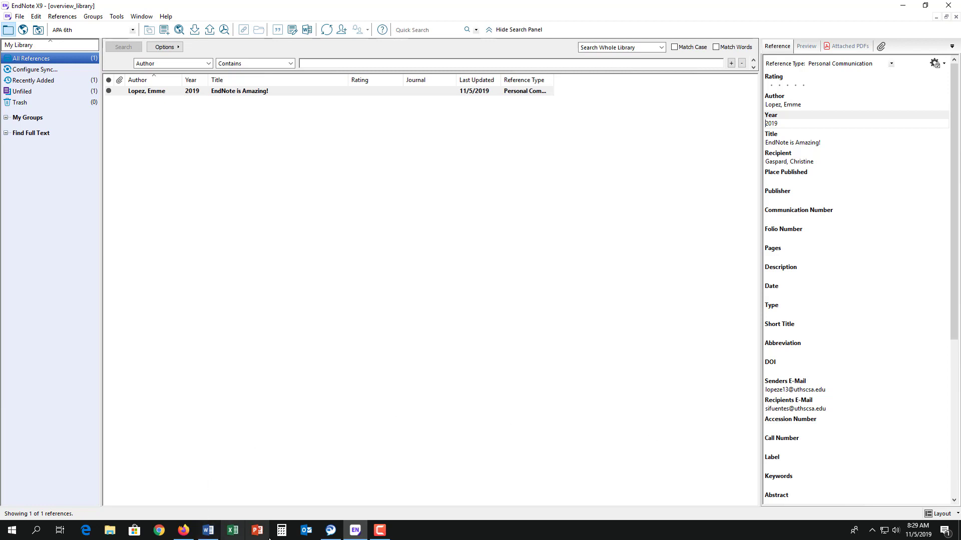
# Launch Firefox, load the library.uthscsa.edu library site, and go to PubMed from it
pyautogui.click(183, 530)
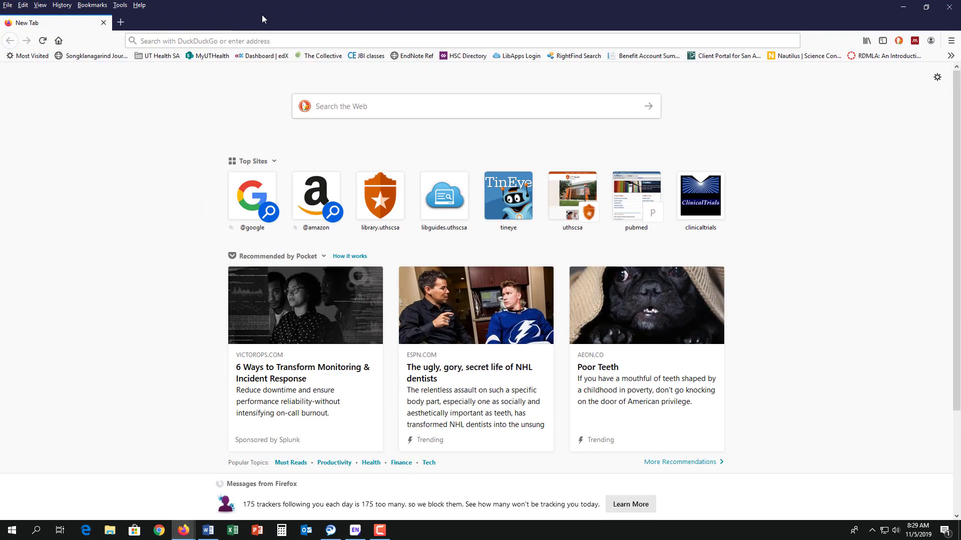
pyautogui.click(259, 41)
pyautogui.write('library.uthscsa.edu/')
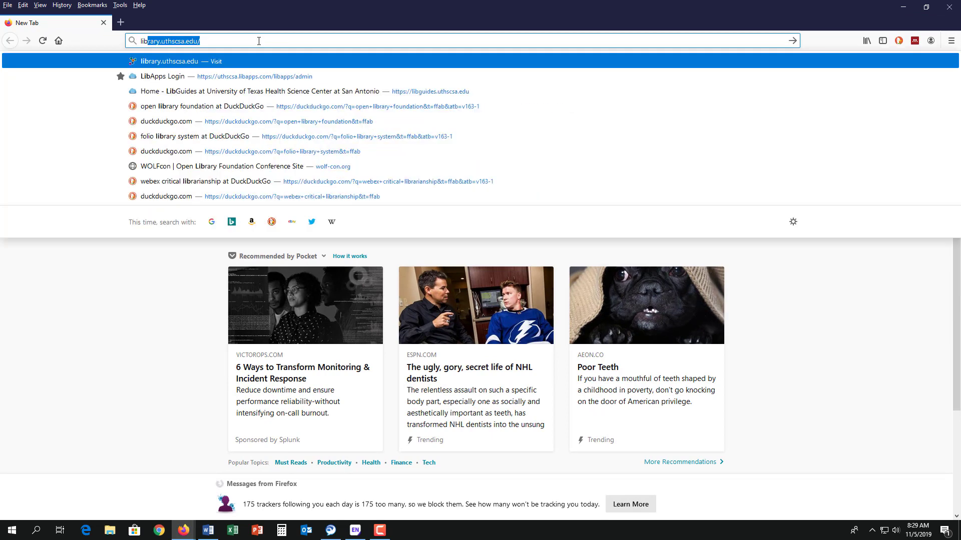
pyautogui.press('Return')
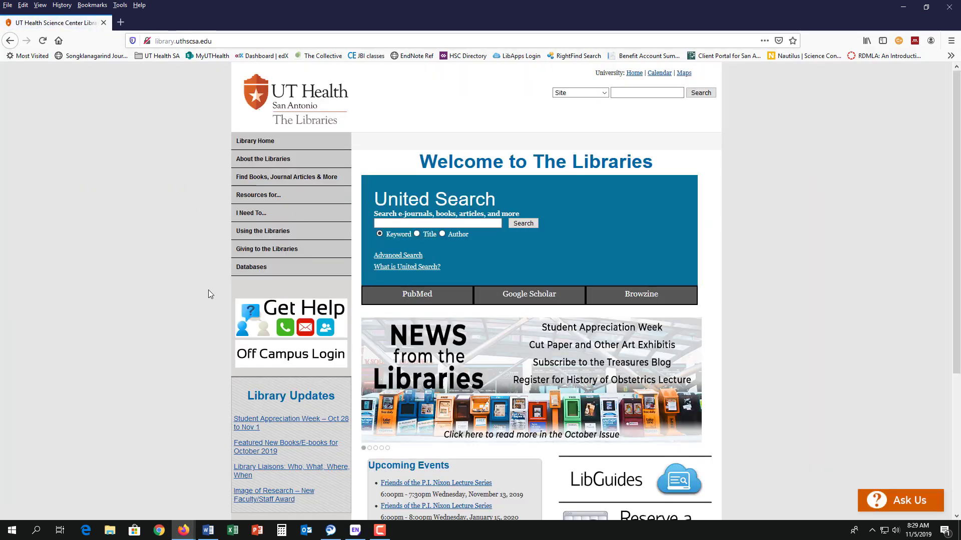
pyautogui.moveTo(255, 266)
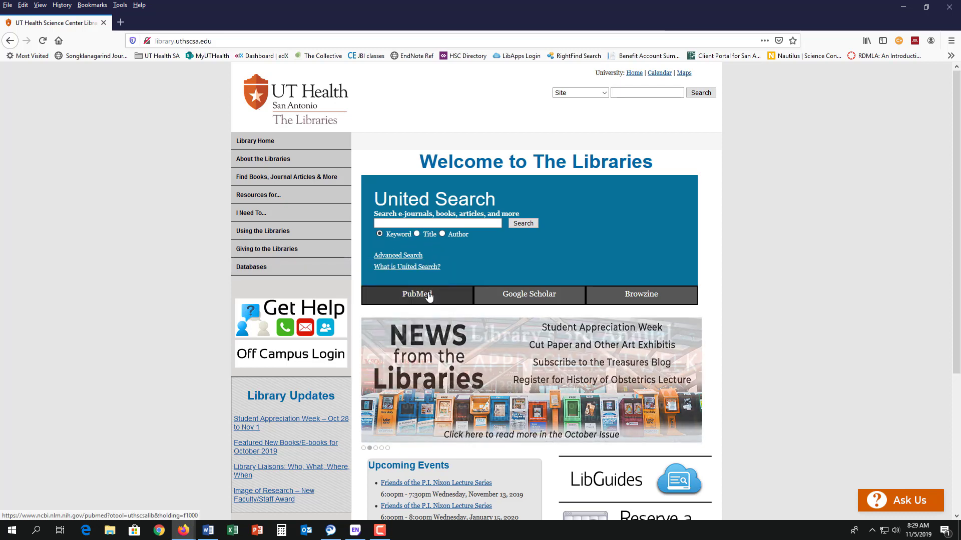
pyautogui.click(428, 297)
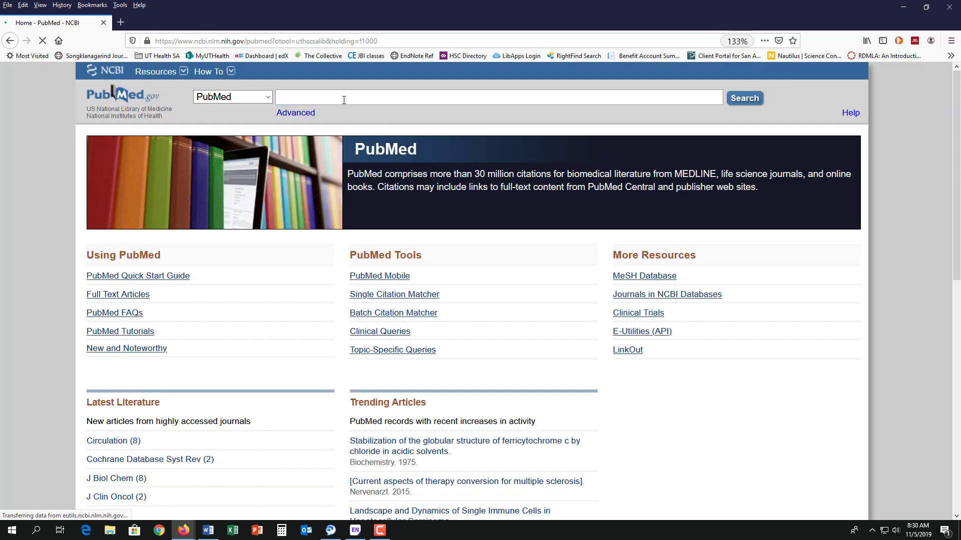
# Search PubMed for hypertension and select results 2 through 6
pyautogui.write('hyper')
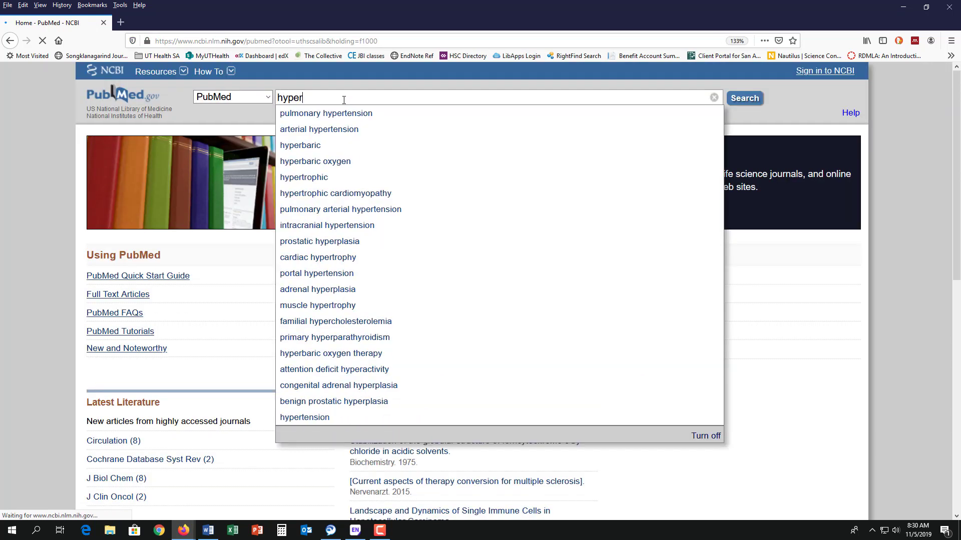
pyautogui.write('tension')
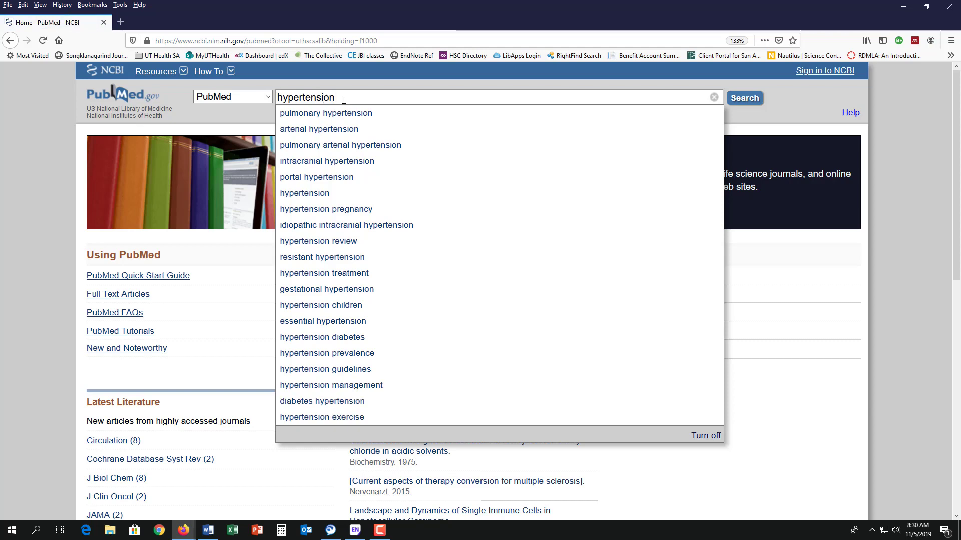
pyautogui.click(753, 100)
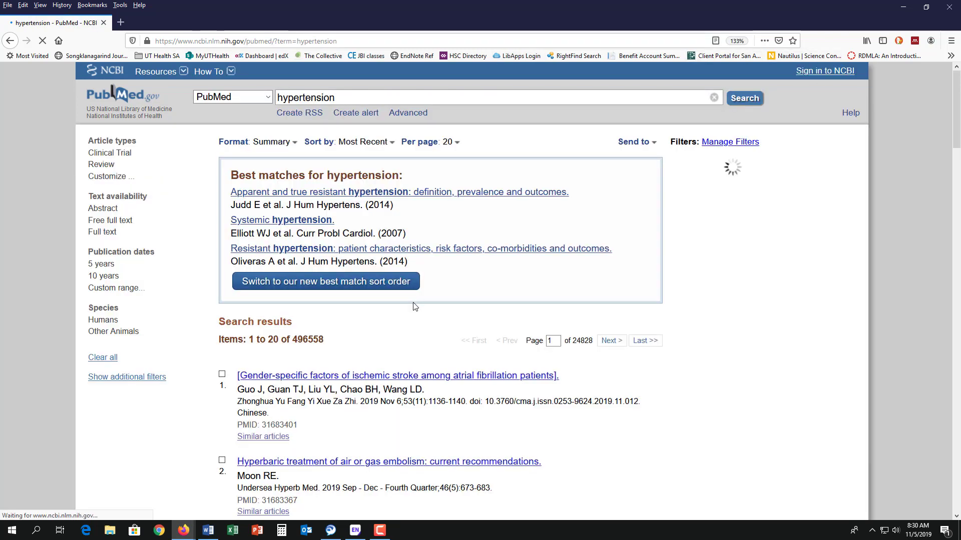
pyautogui.scroll(-1, 413, 304)
pyautogui.scroll(-6, 415, 307)
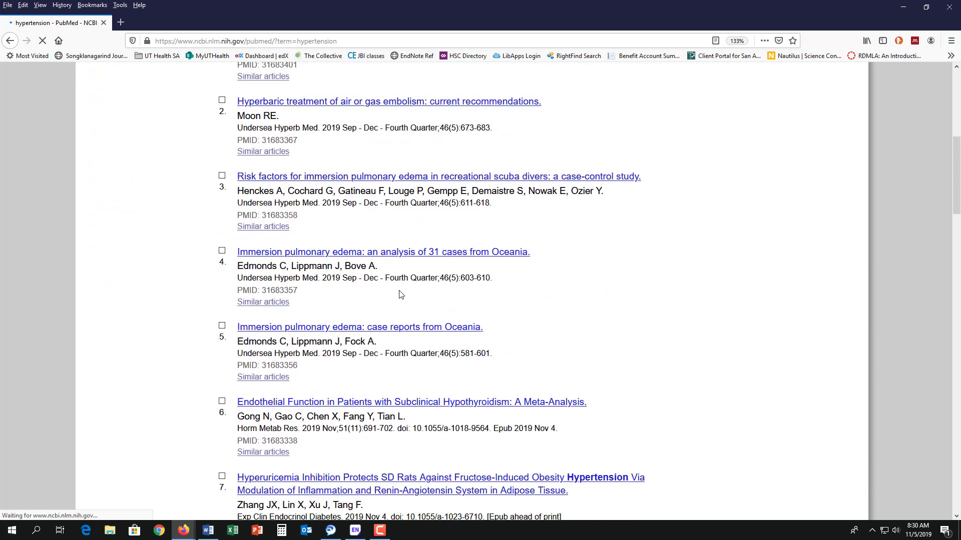
pyautogui.click(222, 101)
pyautogui.click(223, 177)
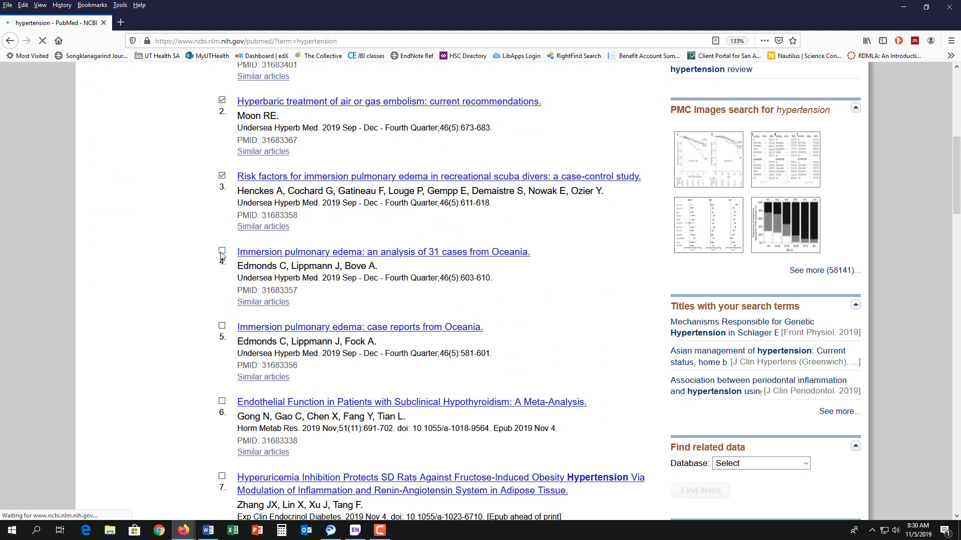
pyautogui.click(222, 251)
pyautogui.click(222, 326)
pyautogui.click(221, 401)
# Export the five selected citations to a citation manager file and open it in EndNote
pyautogui.scroll(6, 656, 285)
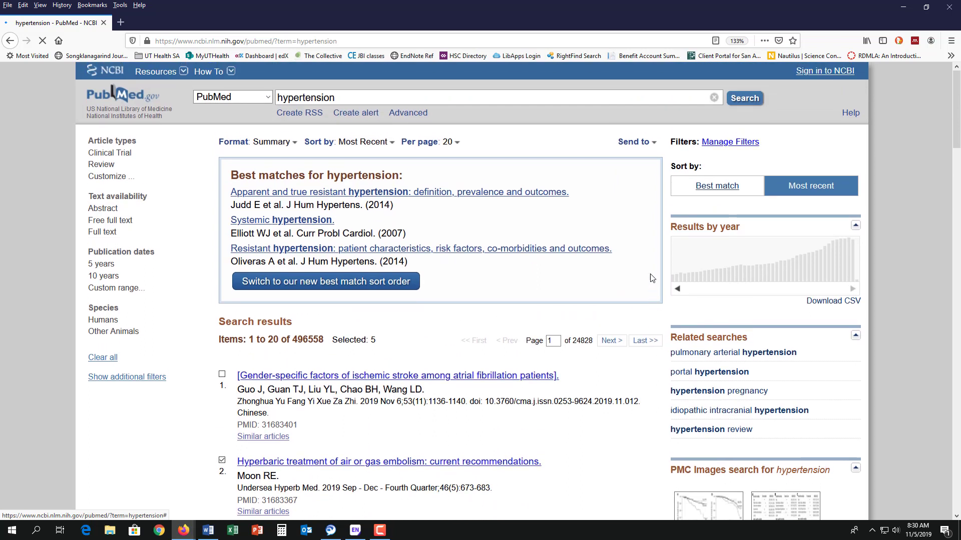
pyautogui.click(653, 145)
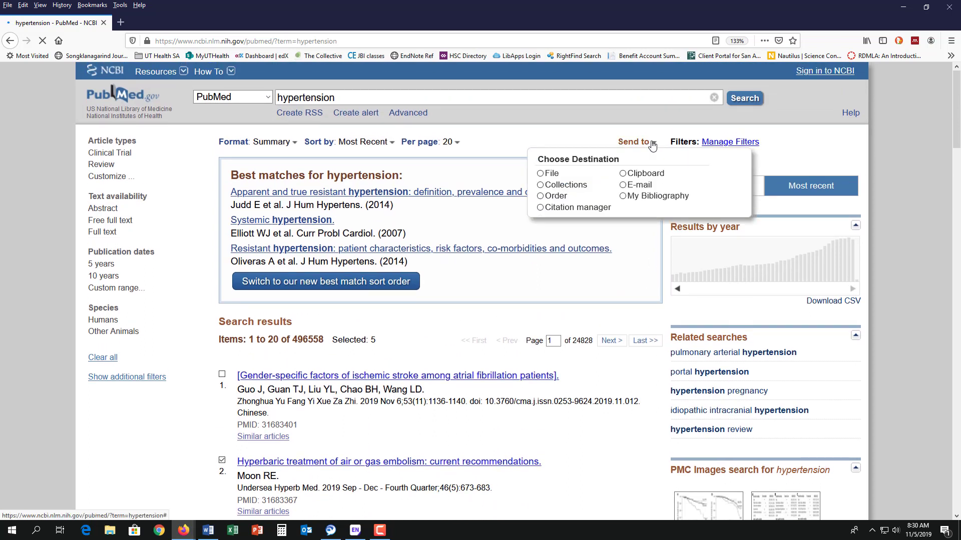
pyautogui.click(557, 209)
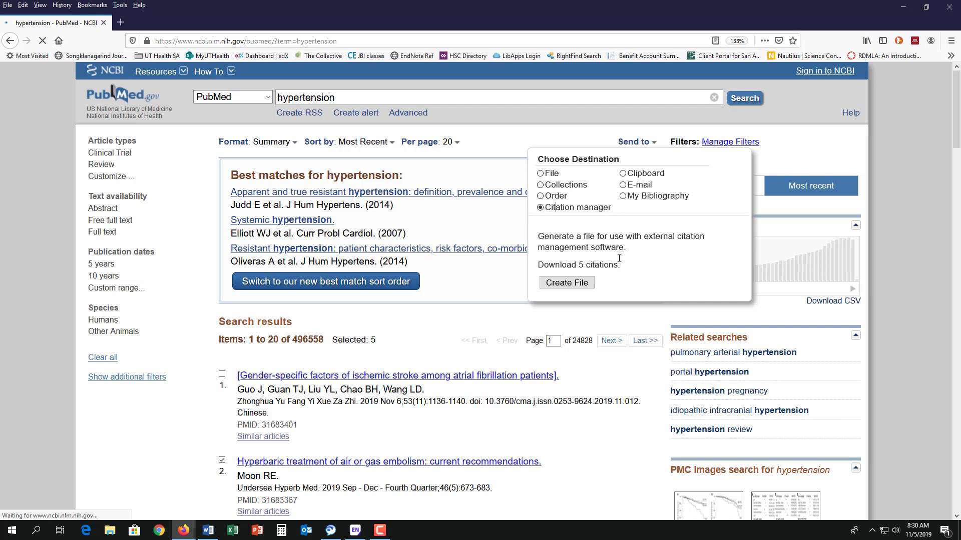
pyautogui.click(563, 284)
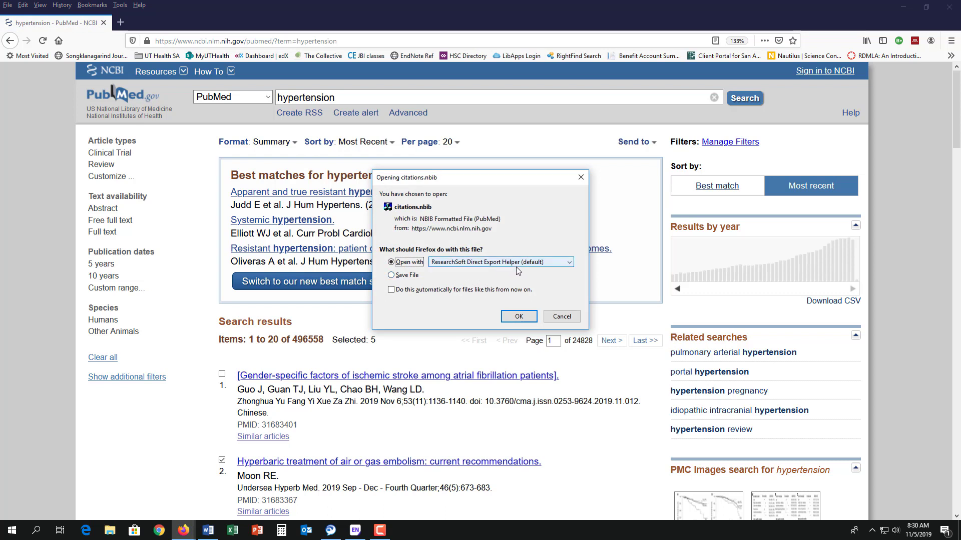
pyautogui.click(516, 319)
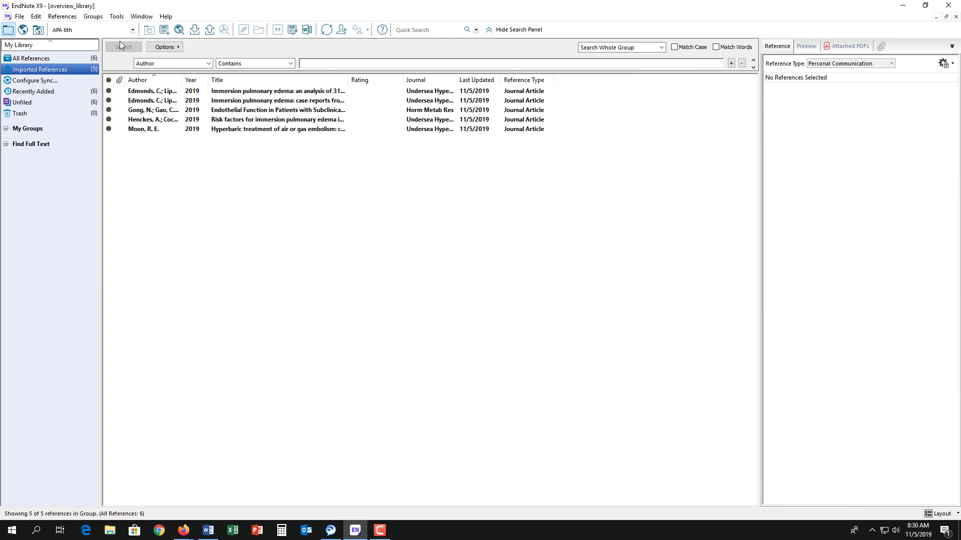
# View the personal communication in All References, then the first Edmonds reference in Imported References
pyautogui.click(23, 61)
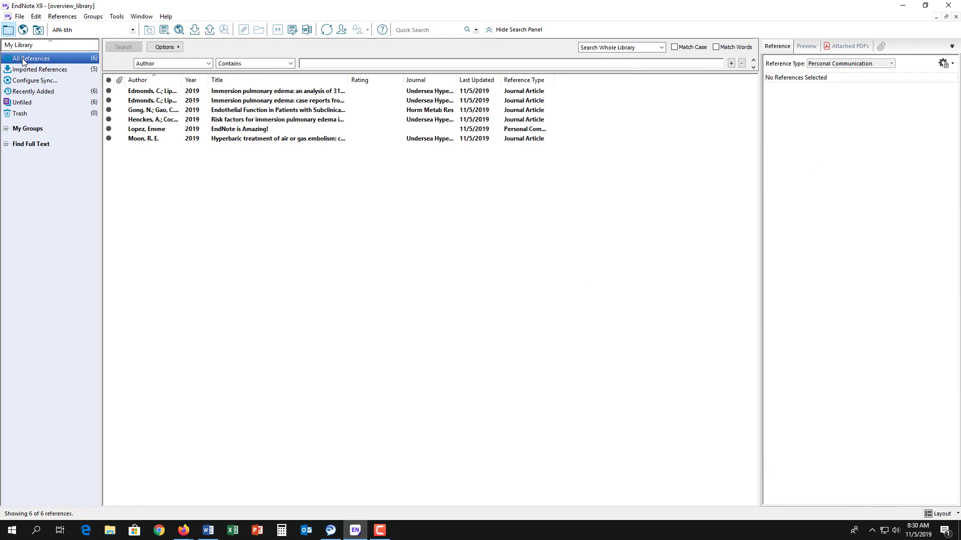
pyautogui.click(141, 128)
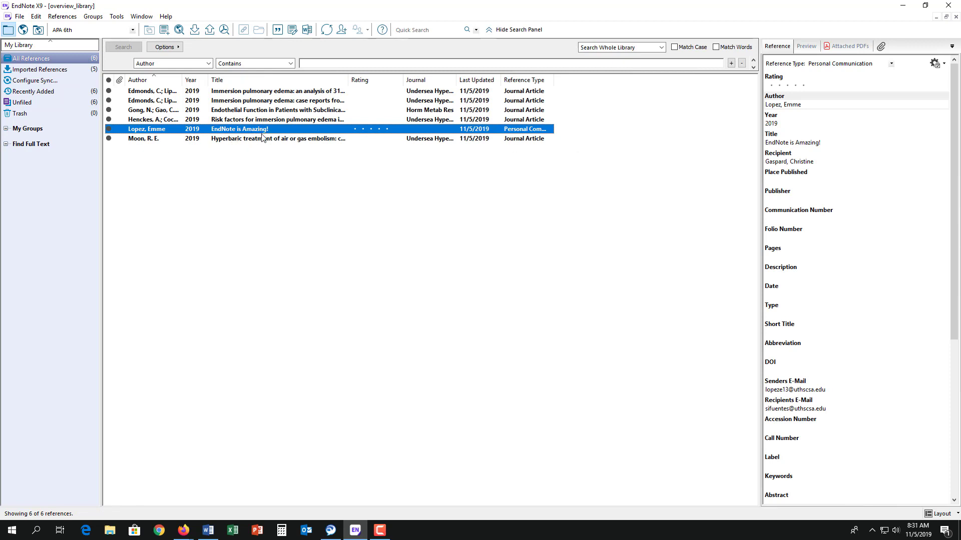
pyautogui.click(46, 71)
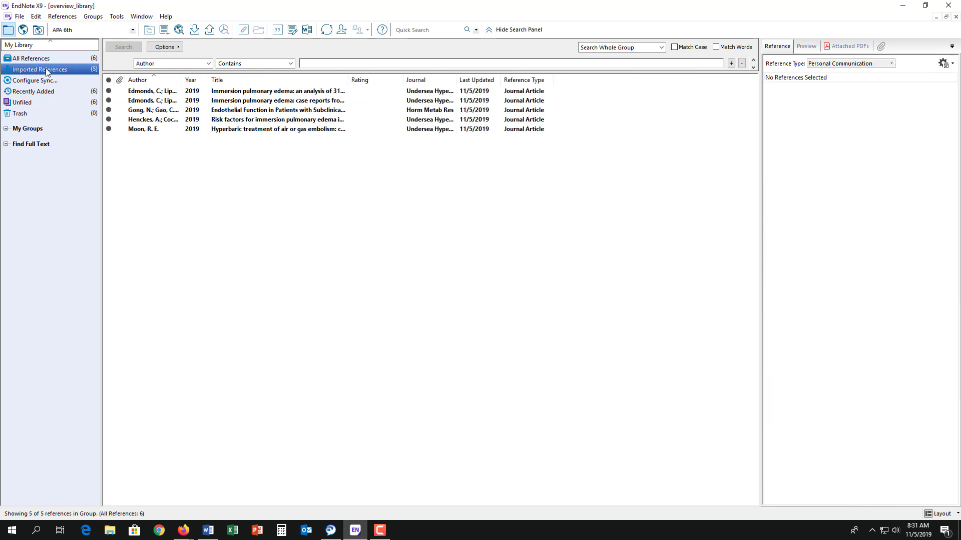
pyautogui.click(166, 93)
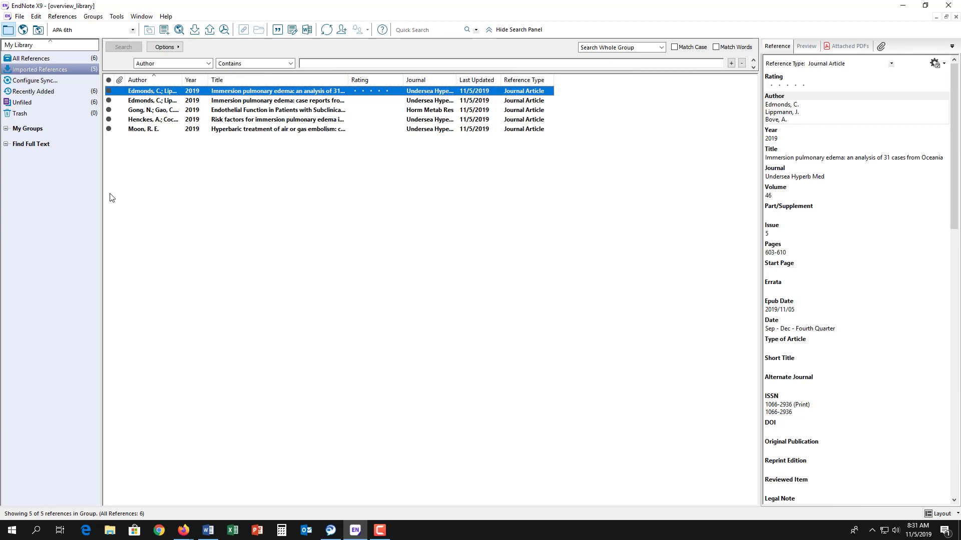
# Run Find Full Text on all five imported references and review the Not found group
pyautogui.hotkey('ctrl', 'a')
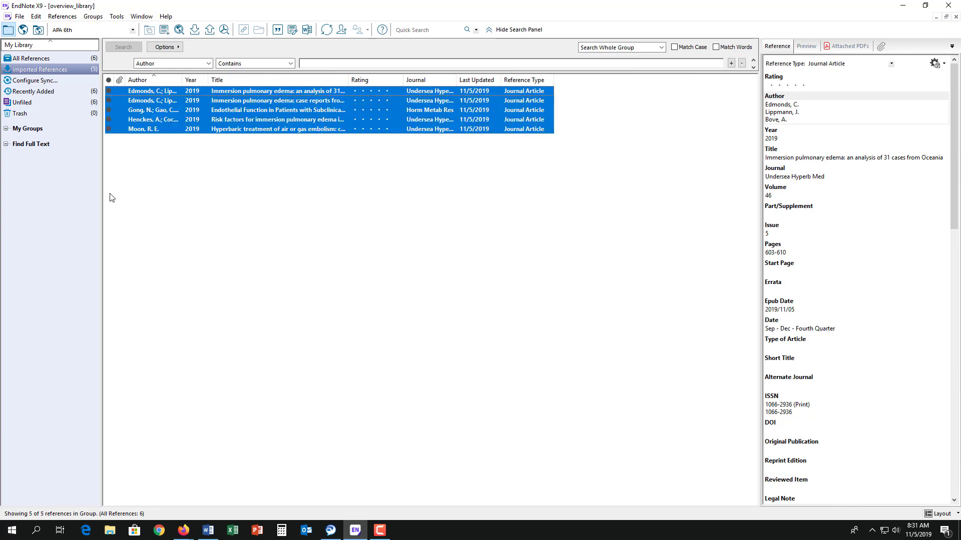
pyautogui.click(224, 31)
pyautogui.click(38, 166)
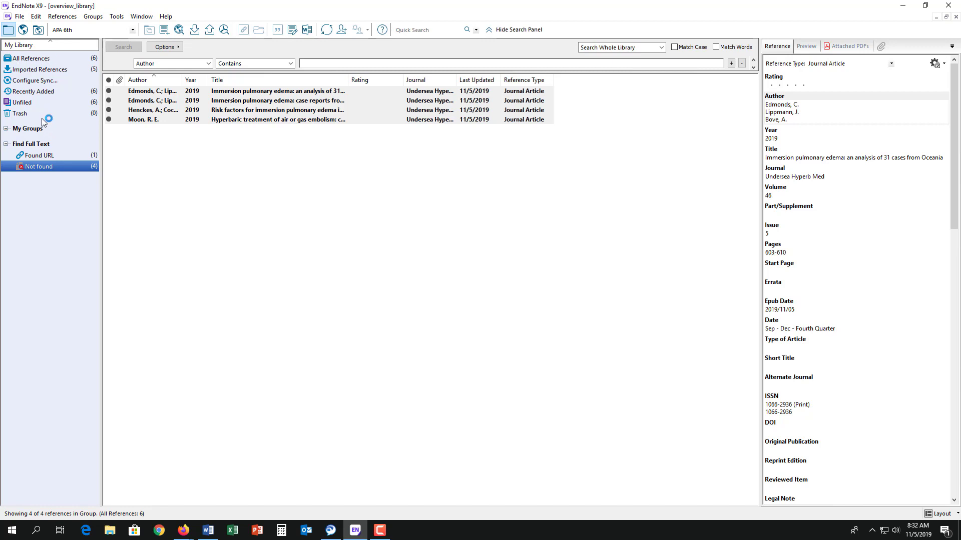
pyautogui.click(35, 70)
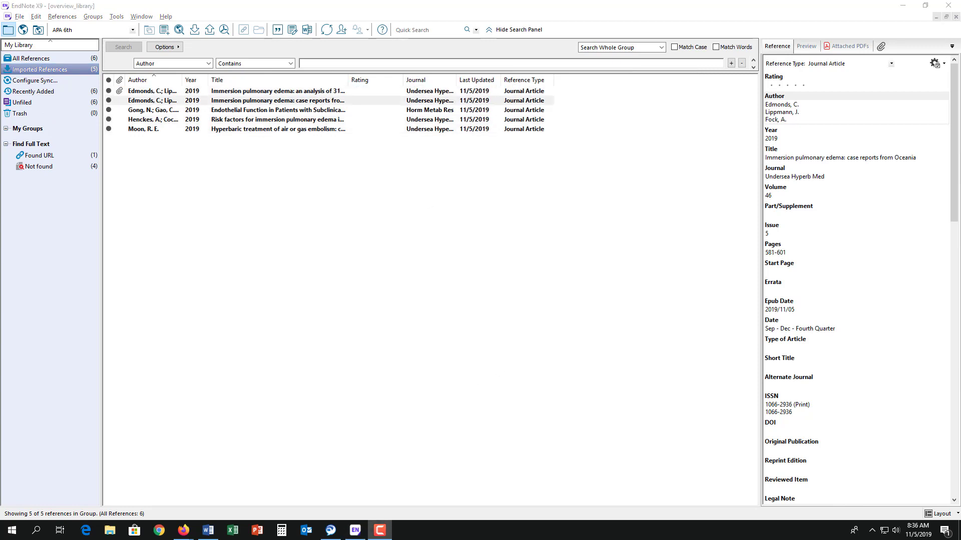
pyautogui.hotkey('alt', 'Tab')
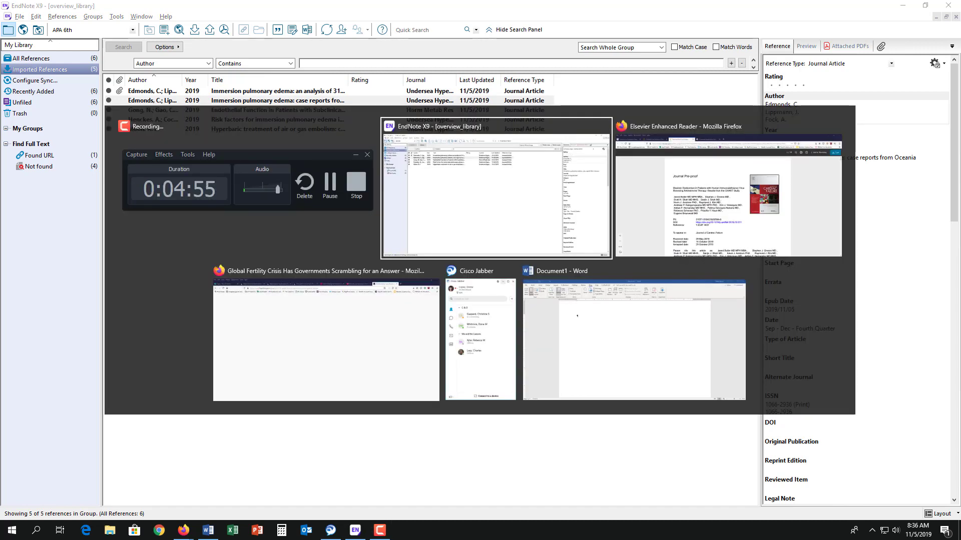
pyautogui.hotkey('alt', 'Tab')
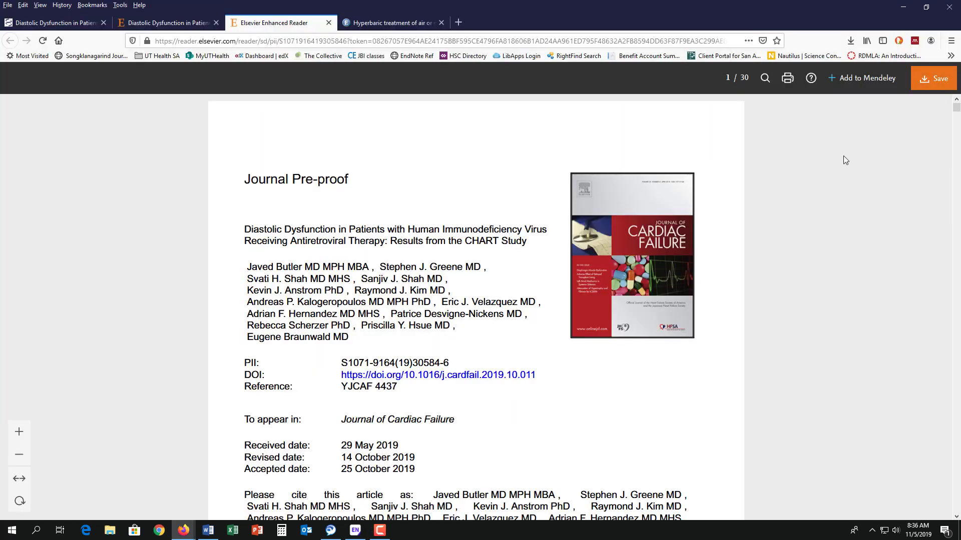
pyautogui.click(850, 40)
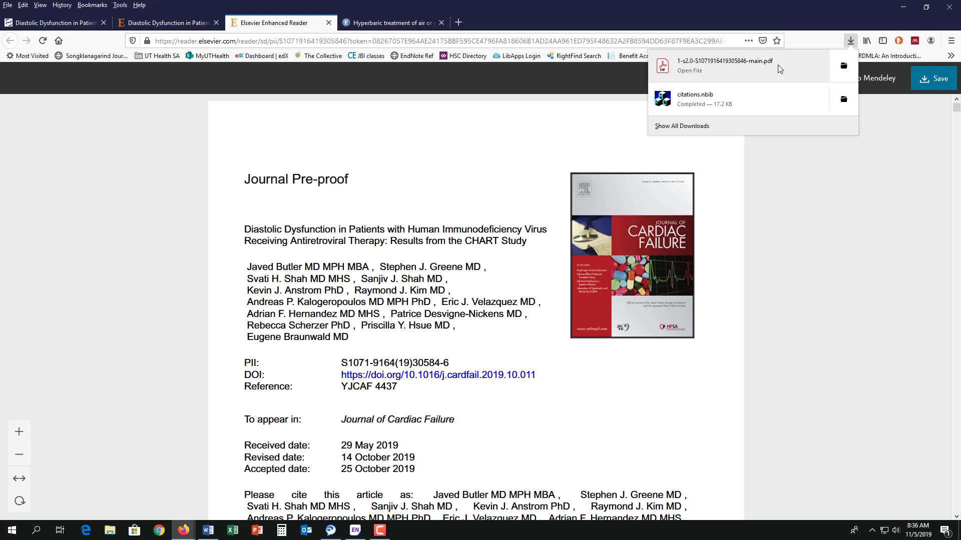
pyautogui.moveTo(779, 69)
pyautogui.mouseDown()
pyautogui.moveTo(790, 222)
pyautogui.moveTo(768, 64)
pyautogui.mouseUp()
pyautogui.hotkey('alt', 'Tab')
pyautogui.hotkey('alt', 'Tab')
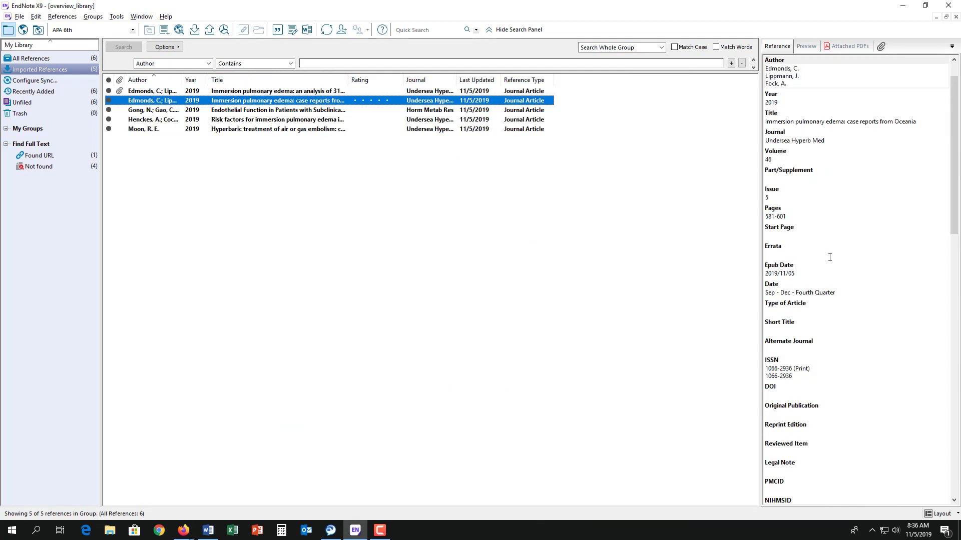
pyautogui.scroll(-6, 830, 258)
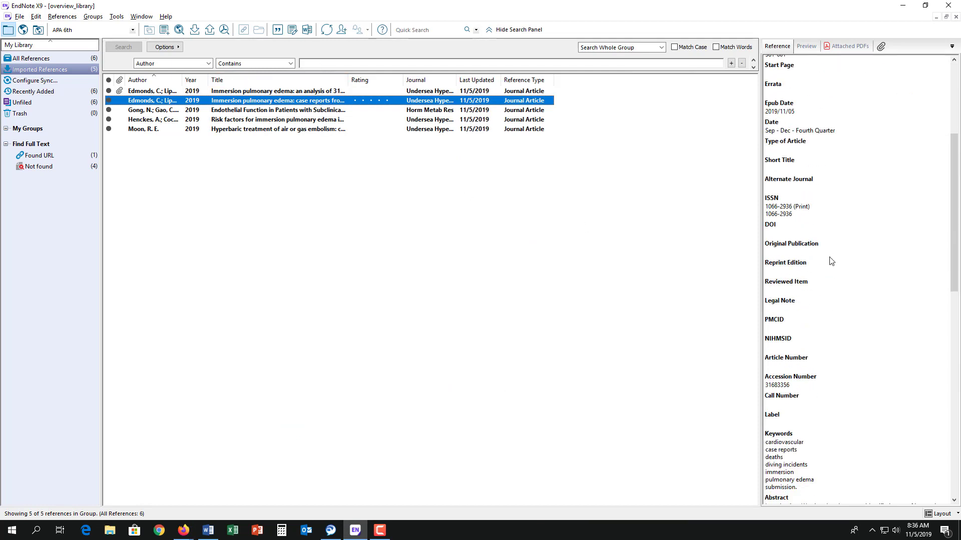
pyautogui.scroll(-10, 830, 260)
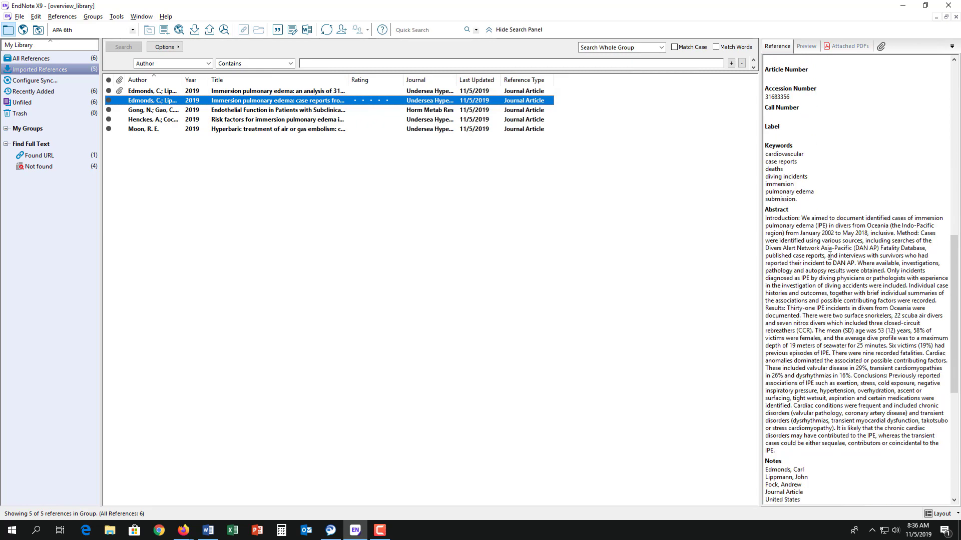
pyautogui.scroll(-10, 830, 256)
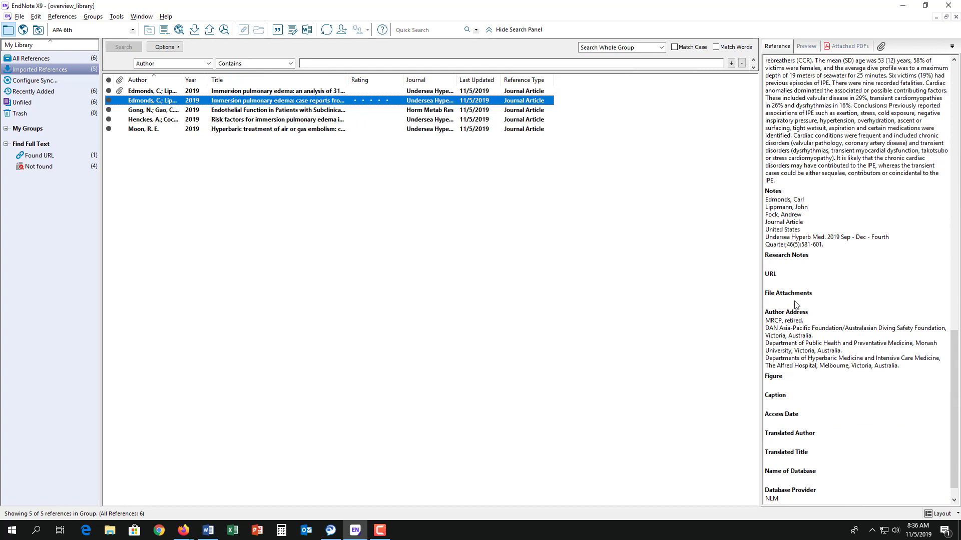
pyautogui.hotkey('alt', 'Tab')
pyautogui.hotkey('alt', 'Tab')
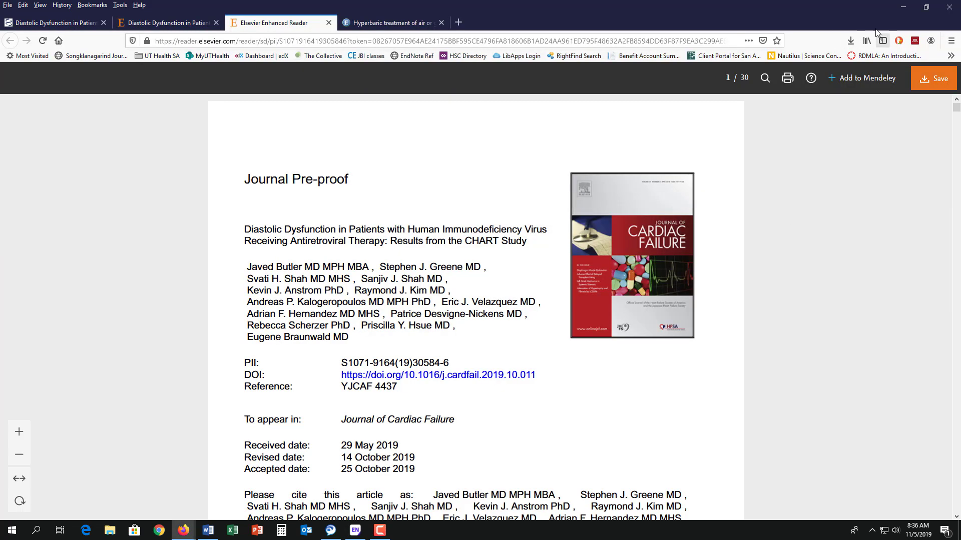
pyautogui.click(850, 41)
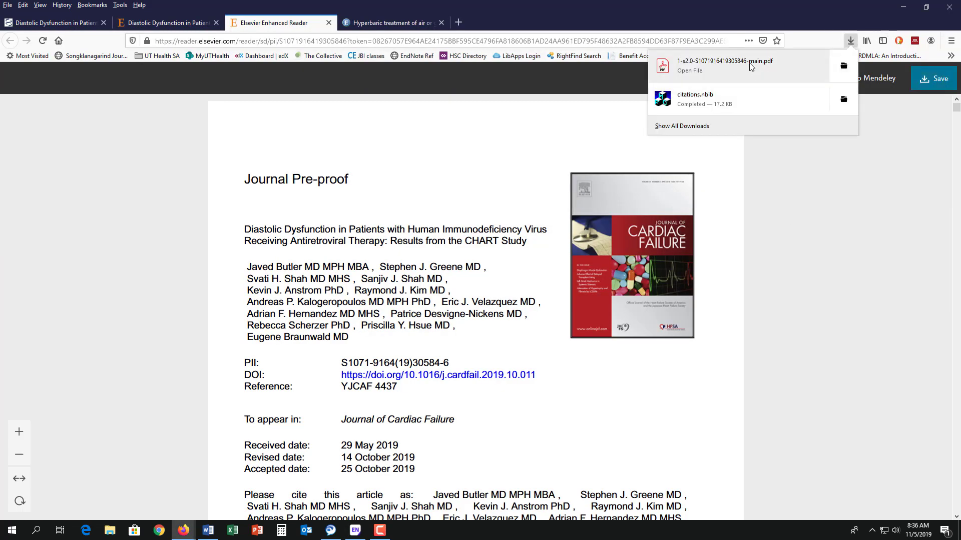
pyautogui.moveTo(752, 71); pyautogui.dragTo(787, 306)
pyautogui.hotkey('alt', 'Tab')
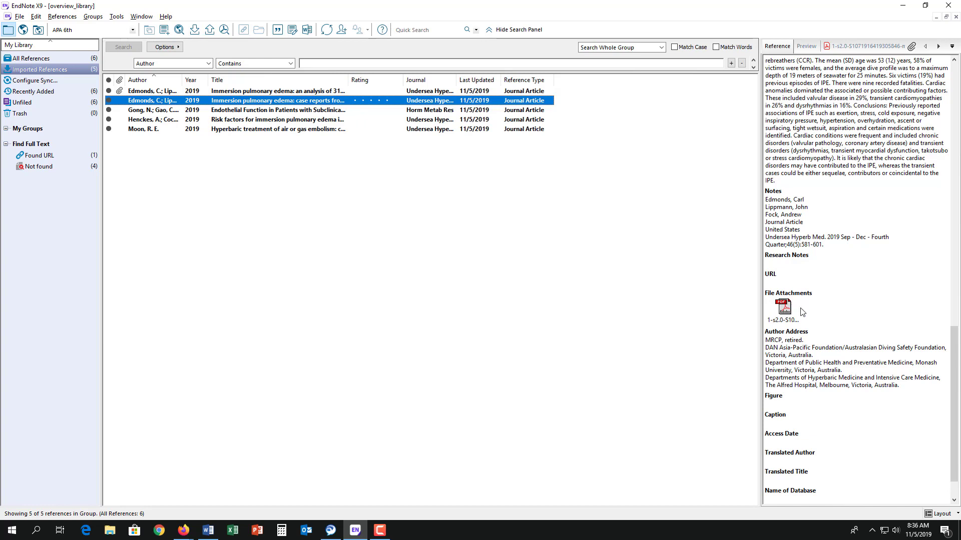
# View the newly attached PDF and save the changes to the Edmonds case reports reference
pyautogui.click(837, 47)
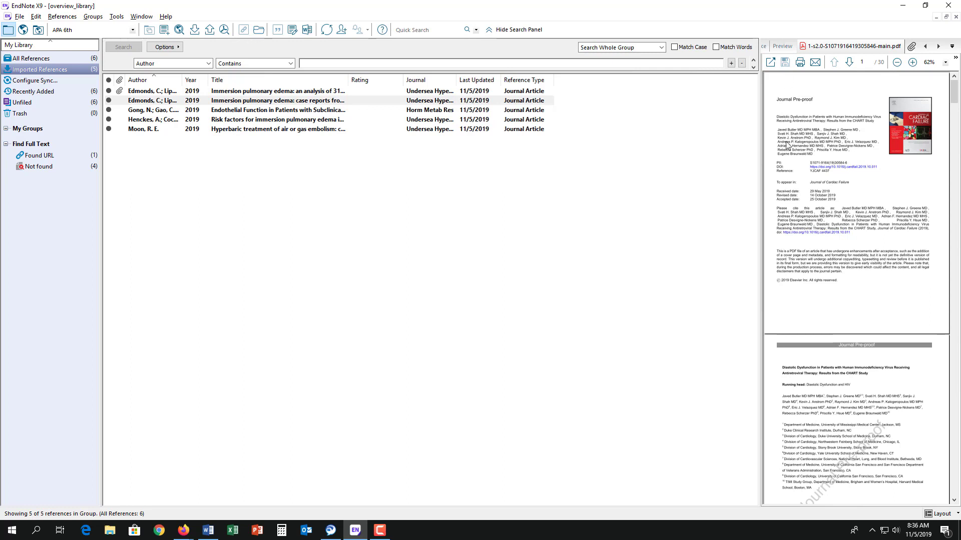
pyautogui.click(171, 102)
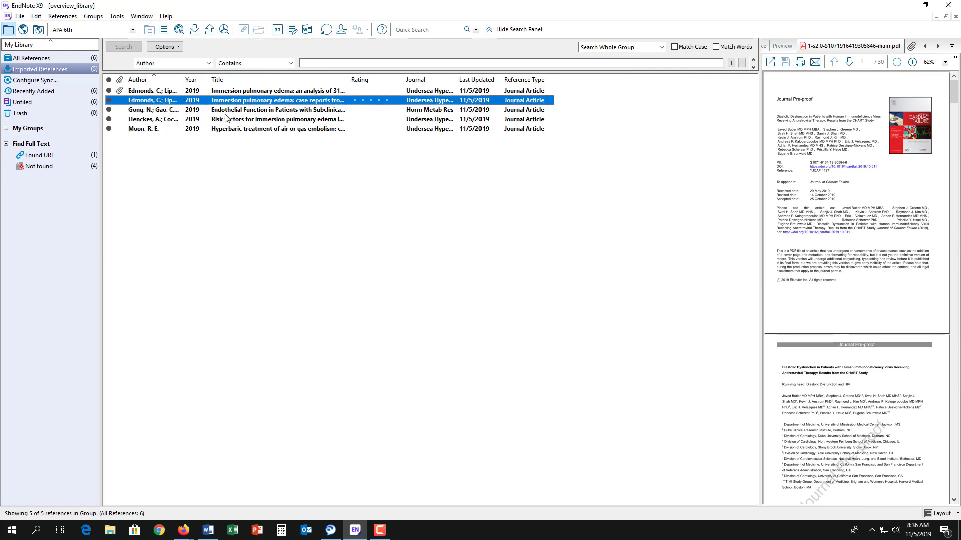
pyautogui.click(288, 114)
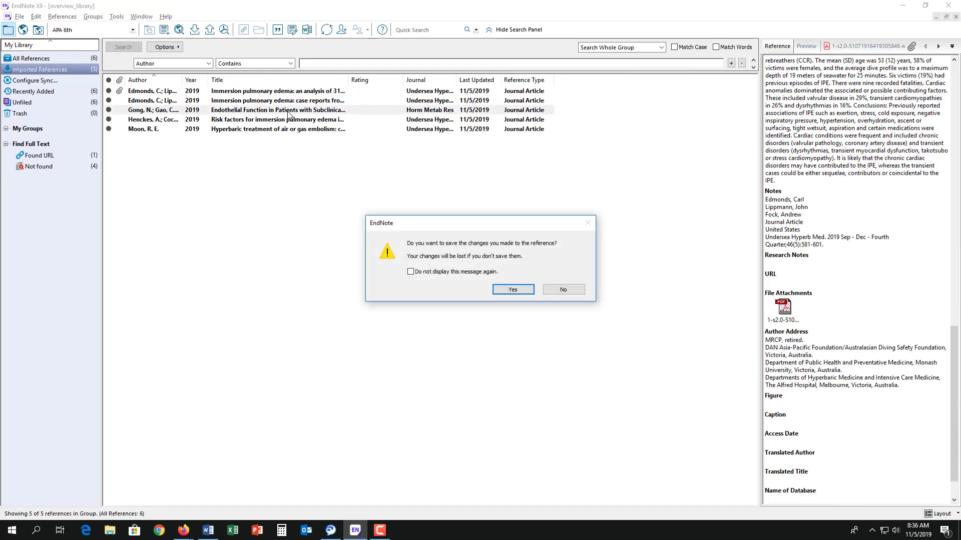
pyautogui.click(508, 290)
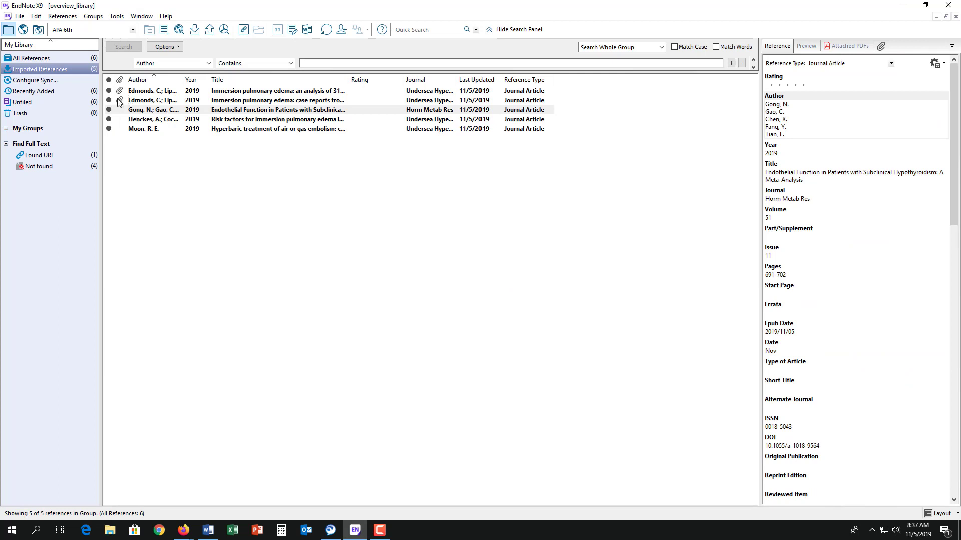
pyautogui.click(143, 92)
pyautogui.click(143, 102)
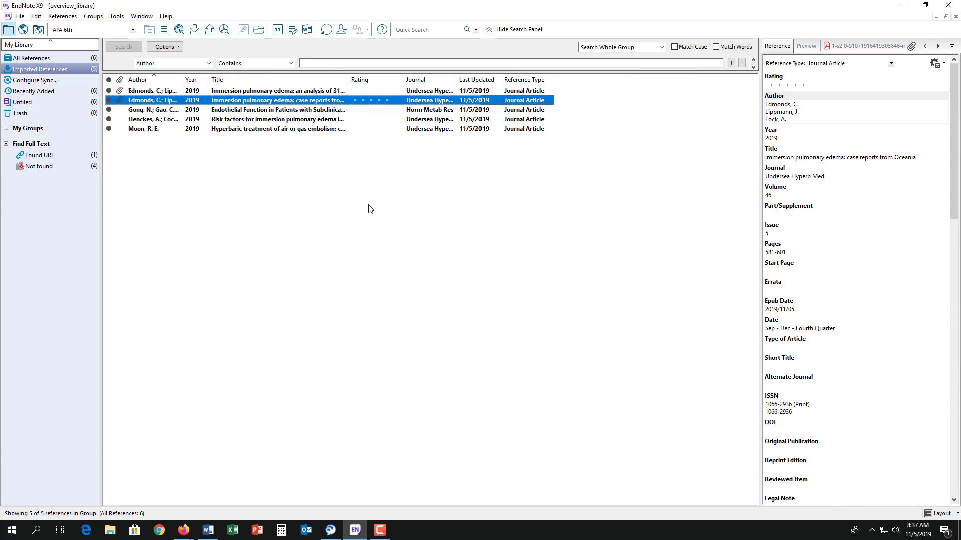
pyautogui.hotkey('alt', 'Tab')
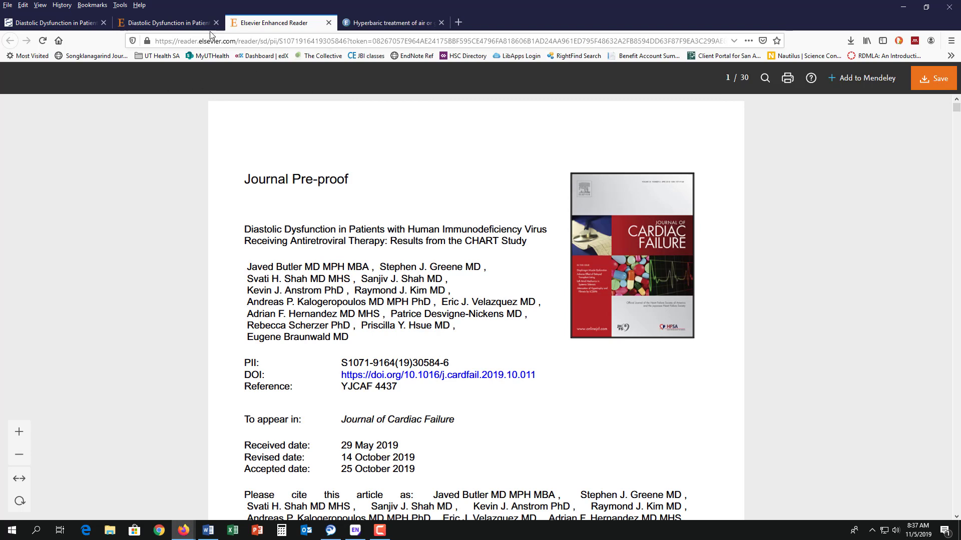
# In the PubMed tab, load library.uthscsa.edu and open the CINAHL database from Databases
pyautogui.click(74, 20)
pyautogui.click(238, 41)
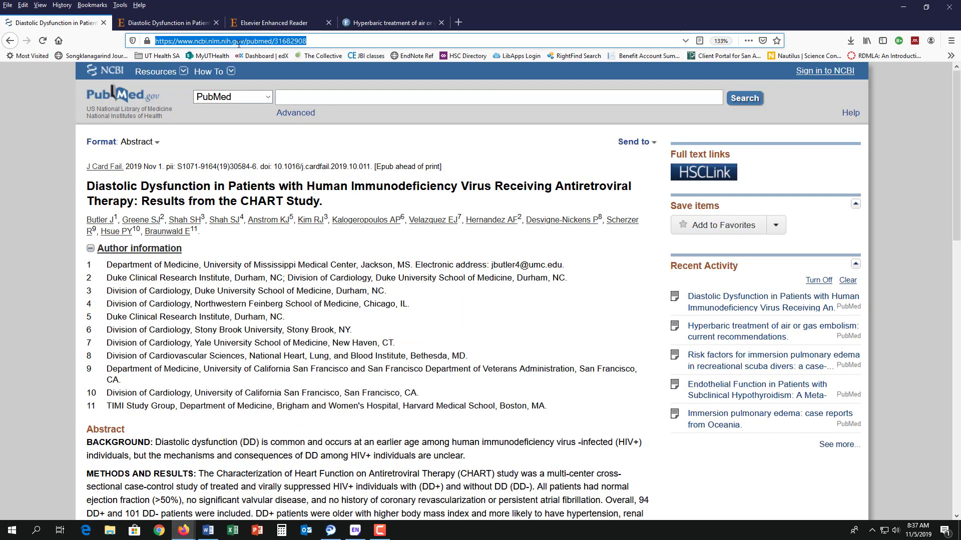
pyautogui.write('library.uthscsa.edu')
pyautogui.press('Return')
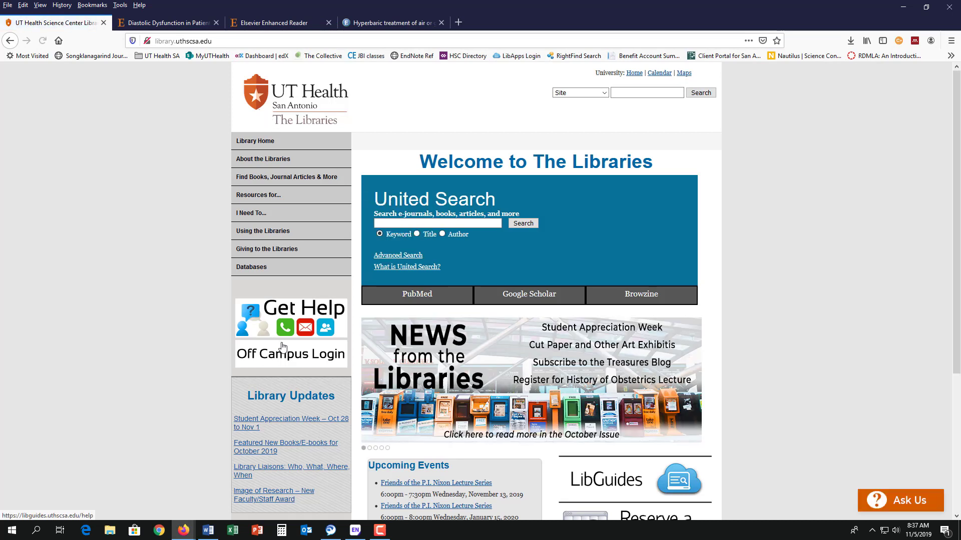
pyautogui.moveTo(324, 264)
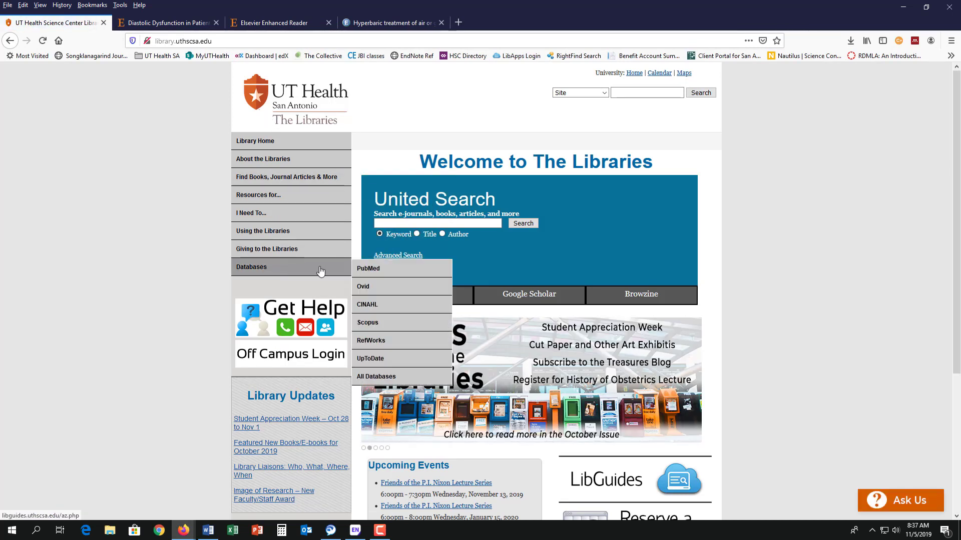
pyautogui.click(378, 311)
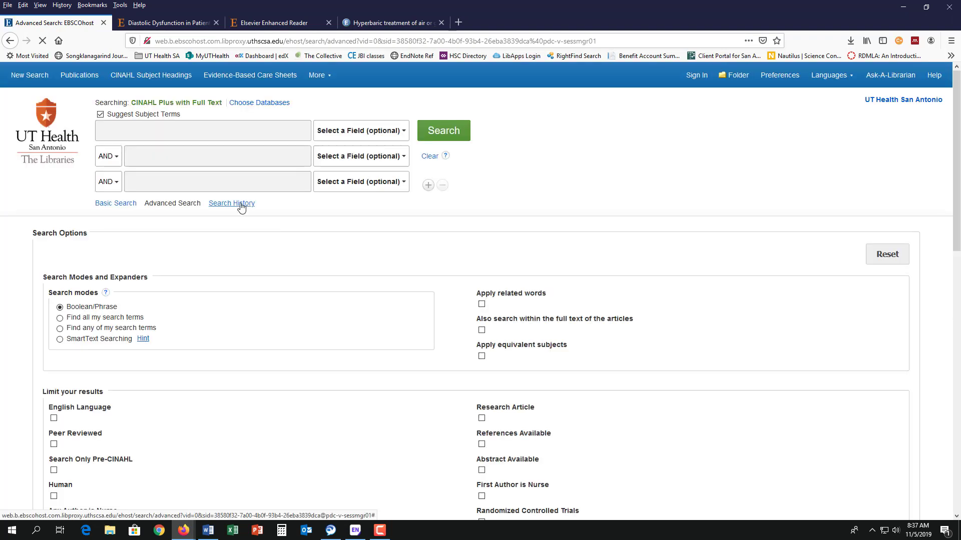
# Turn off Suggest Subject Terms and search CINAHL for diabetes
pyautogui.click(100, 117)
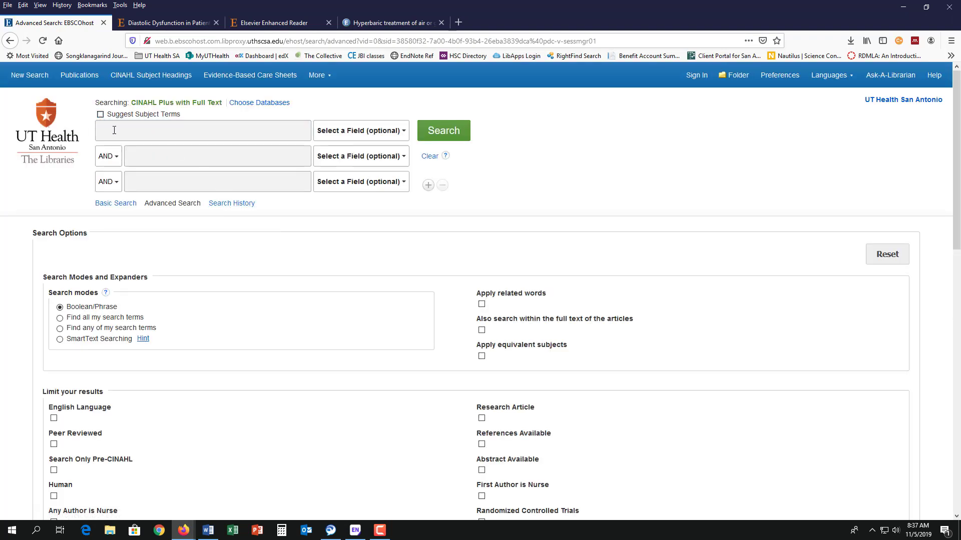
pyautogui.click(114, 130)
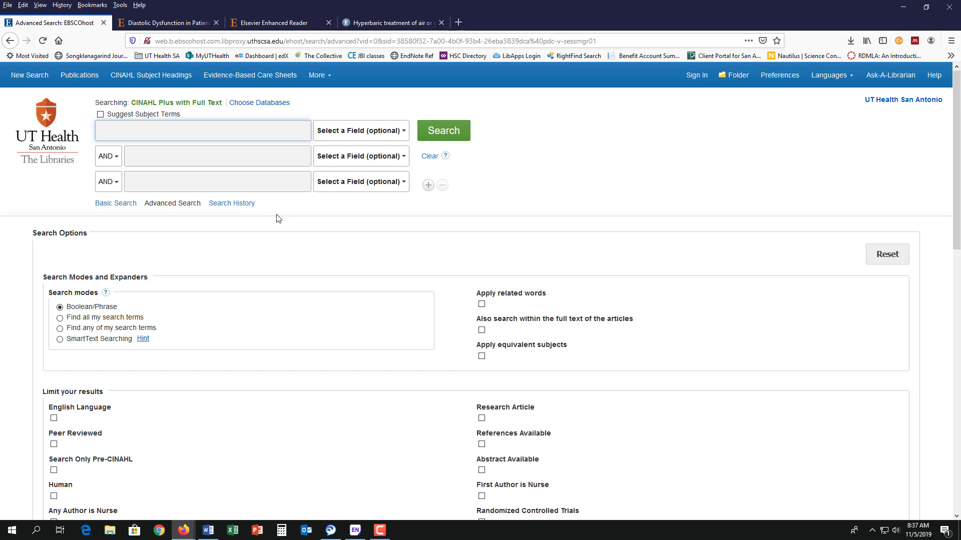
pyautogui.write('diabetes')
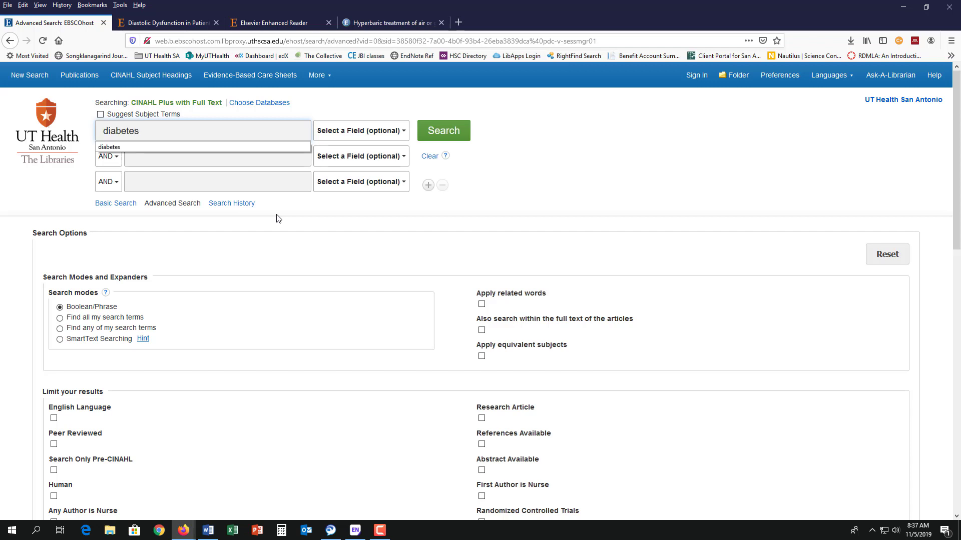
pyautogui.click(455, 133)
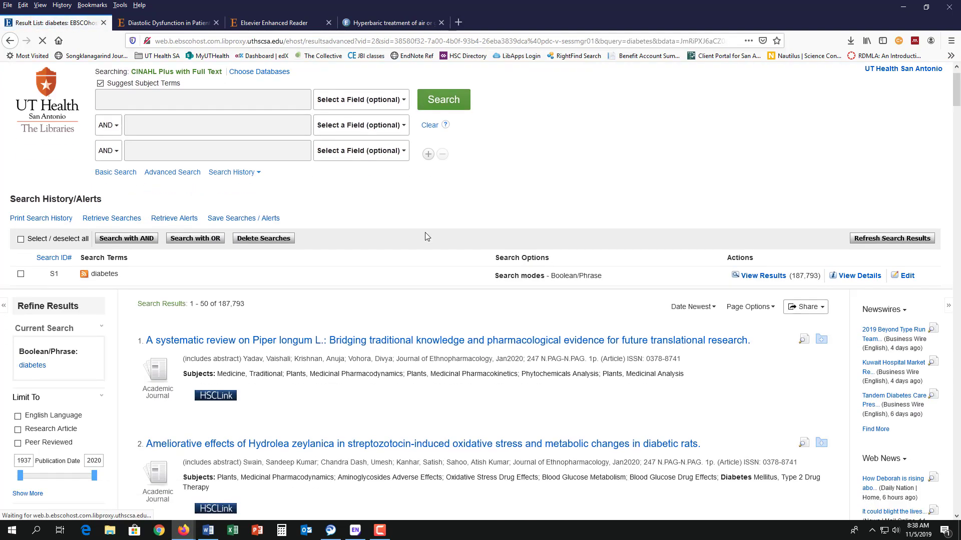
# Add the green tea, mobile health, executive function and lay beliefs articles to the folder
pyautogui.scroll(-3, 425, 232)
pyautogui.scroll(-7, 425, 236)
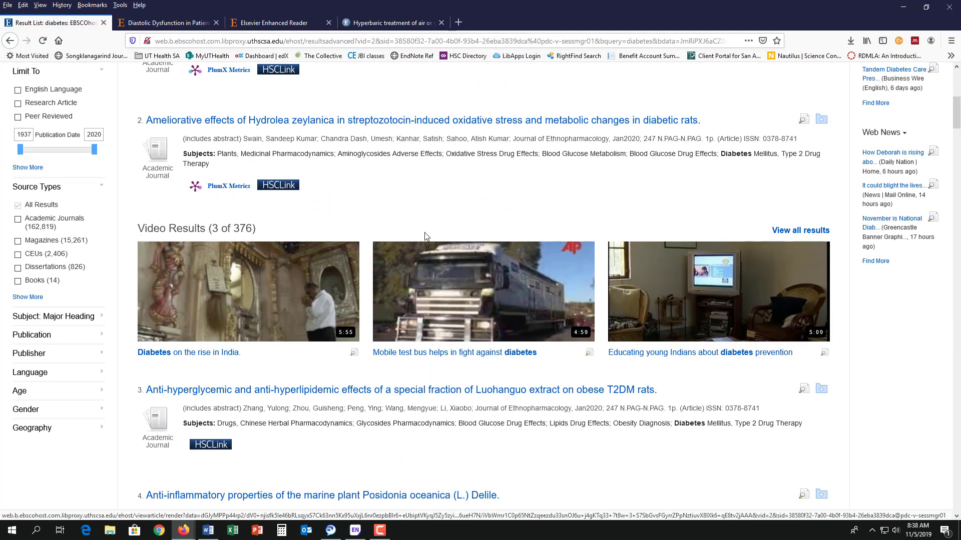
pyautogui.scroll(-4, 425, 235)
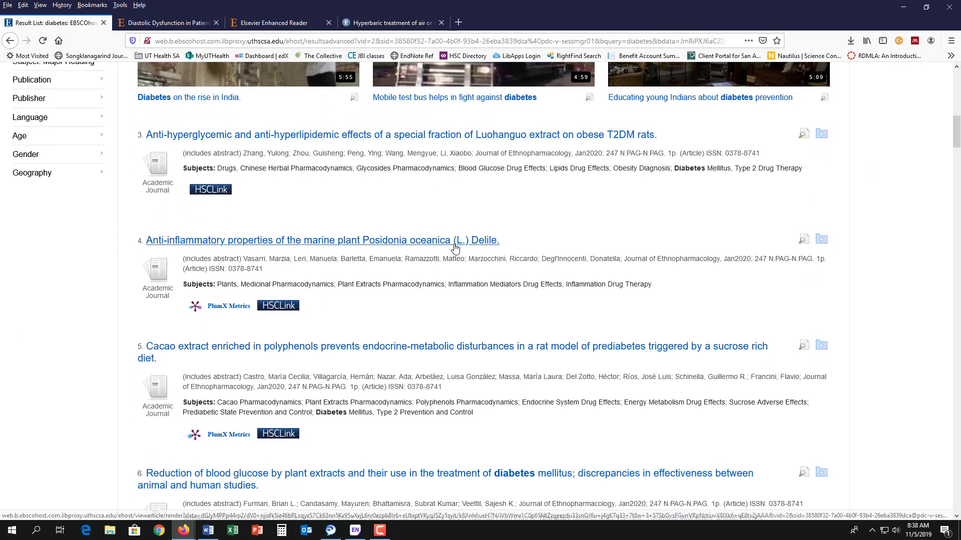
pyautogui.scroll(-15, 453, 258)
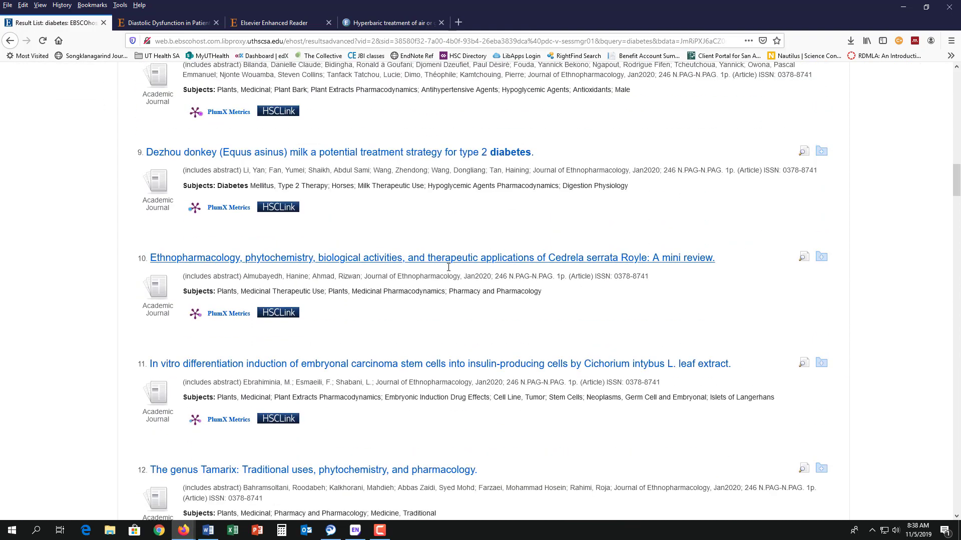
pyautogui.scroll(-13, 449, 270)
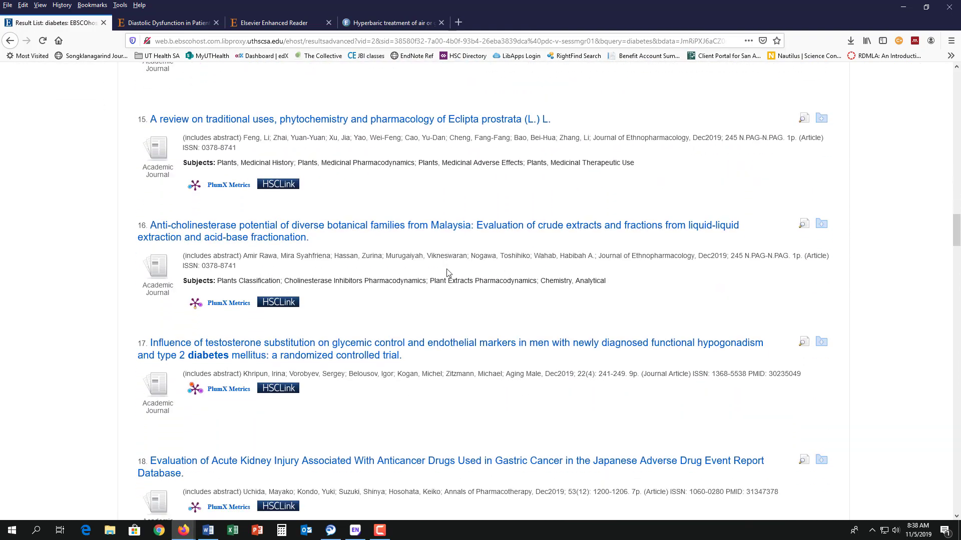
pyautogui.scroll(-20, 447, 275)
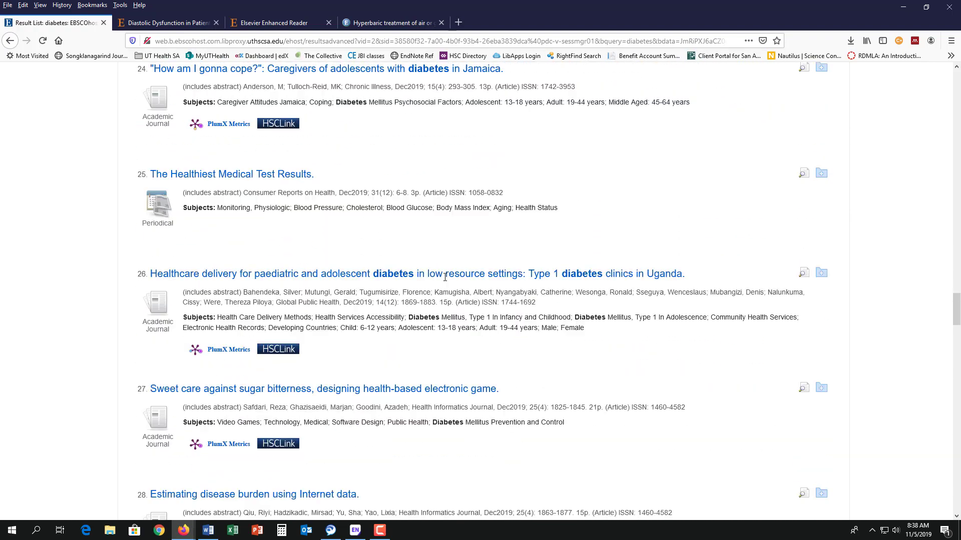
pyautogui.scroll(-10, 445, 277)
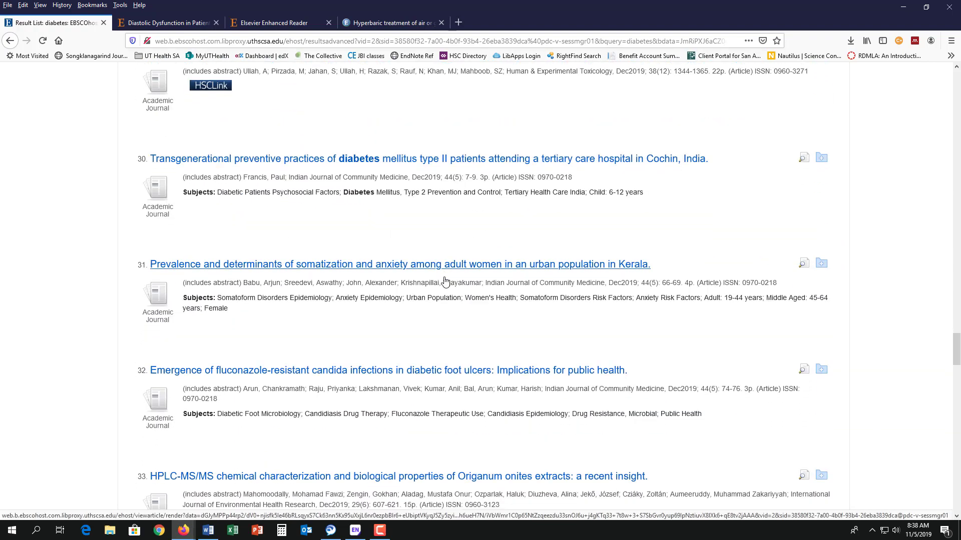
pyautogui.scroll(-5, 445, 282)
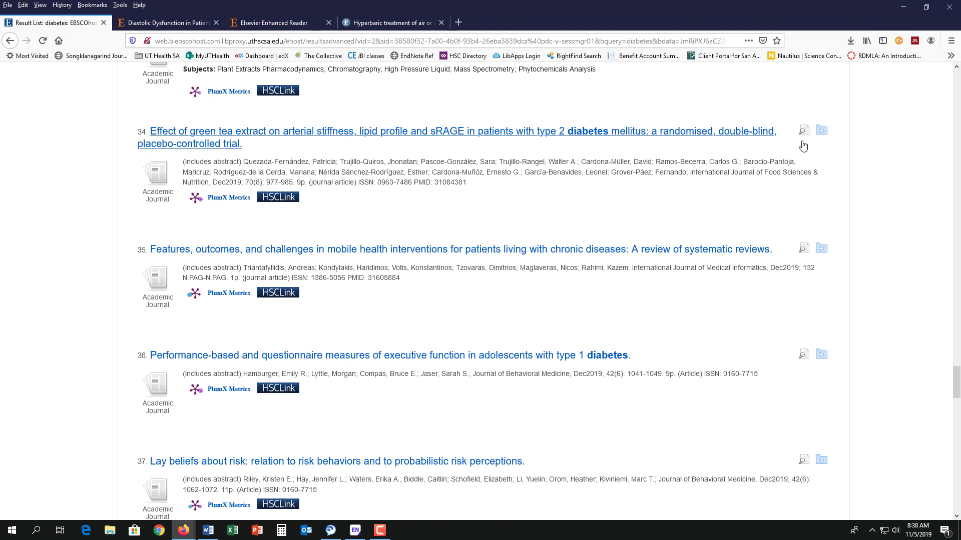
pyautogui.click(821, 132)
pyautogui.click(821, 249)
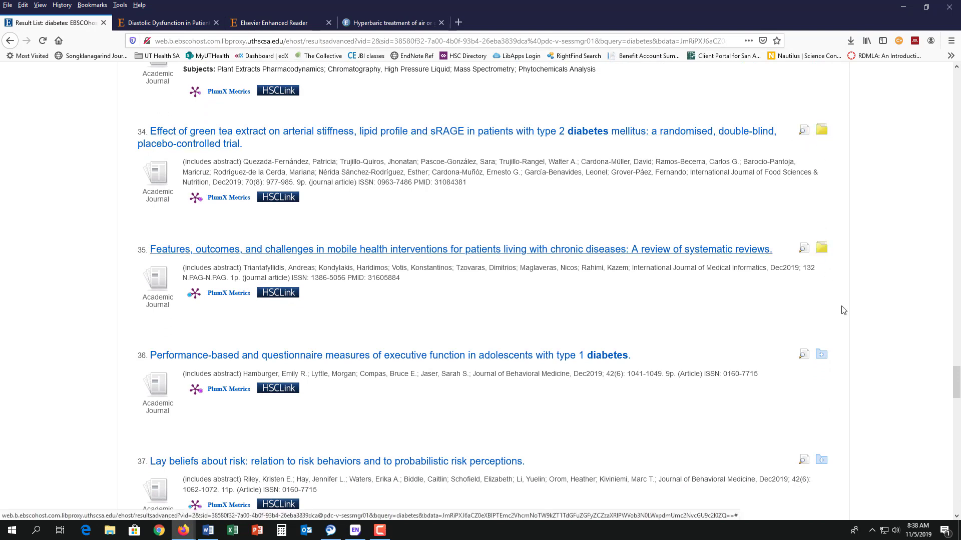
pyautogui.click(822, 355)
pyautogui.click(821, 460)
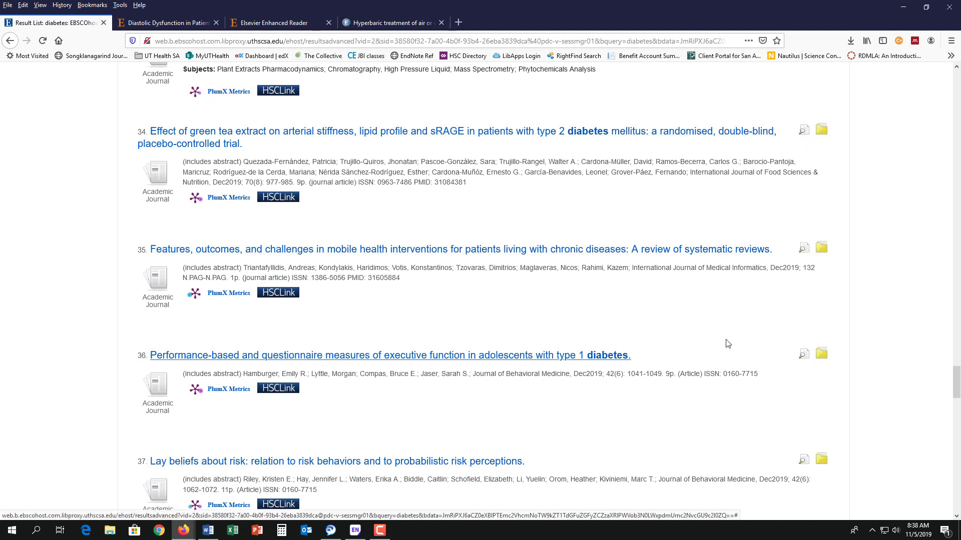
# Add the Degludec, GLP-1/GIP, community health center and atypical diabetes articles to the folder
pyautogui.scroll(-4, 705, 315)
pyautogui.scroll(-4, 704, 314)
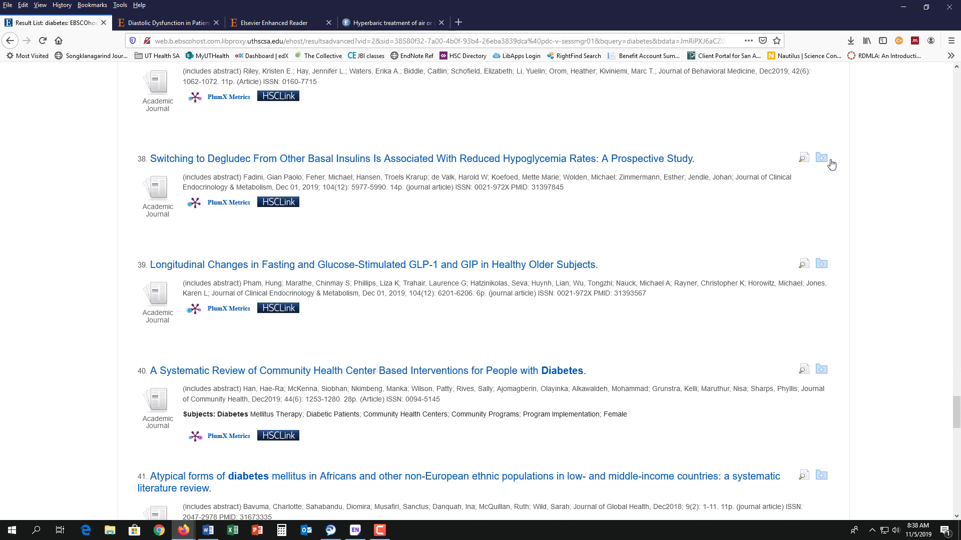
pyautogui.click(821, 159)
pyautogui.click(821, 264)
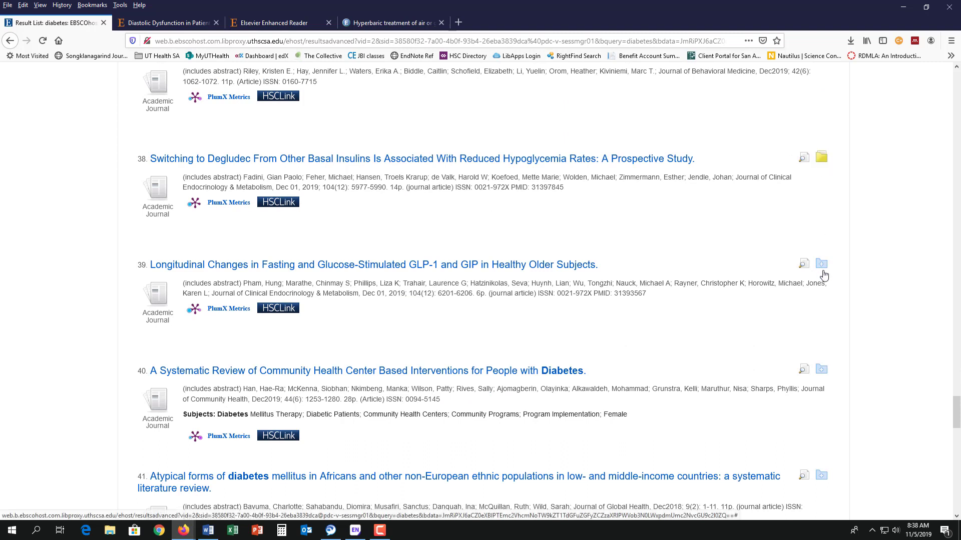
pyautogui.click(821, 373)
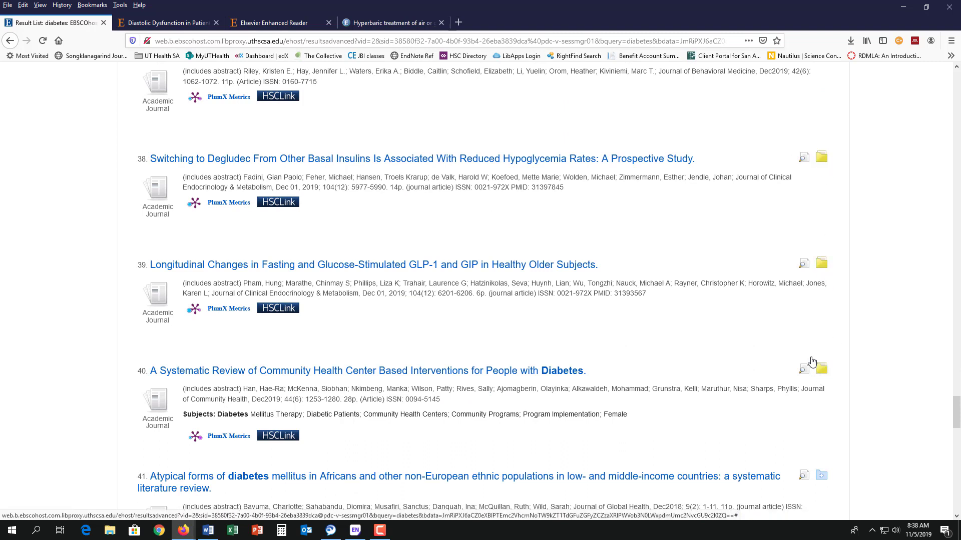
pyautogui.click(821, 477)
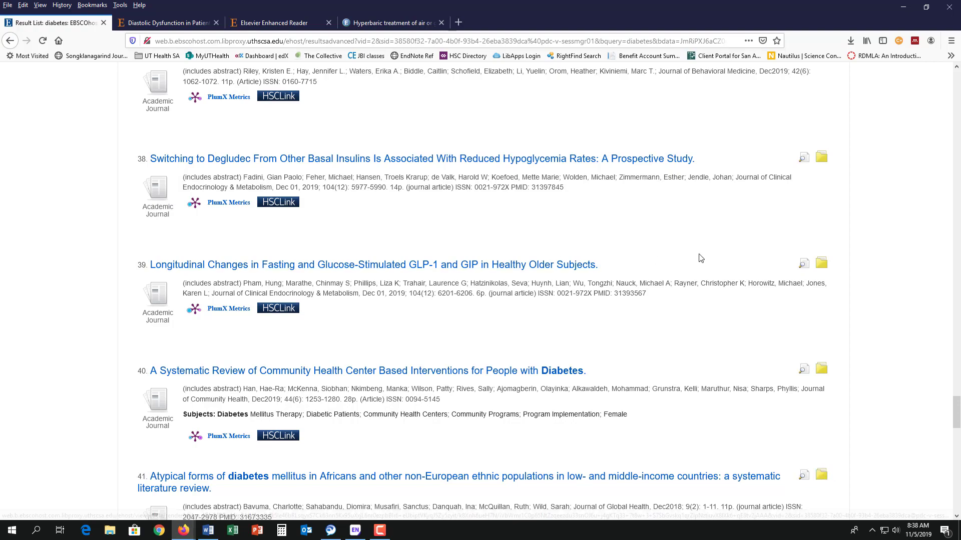
# Add the zinc–vitamin E and Tamarix articles to the folder, returning to the list top
pyautogui.scroll(4, 698, 257)
pyautogui.scroll(15, 699, 257)
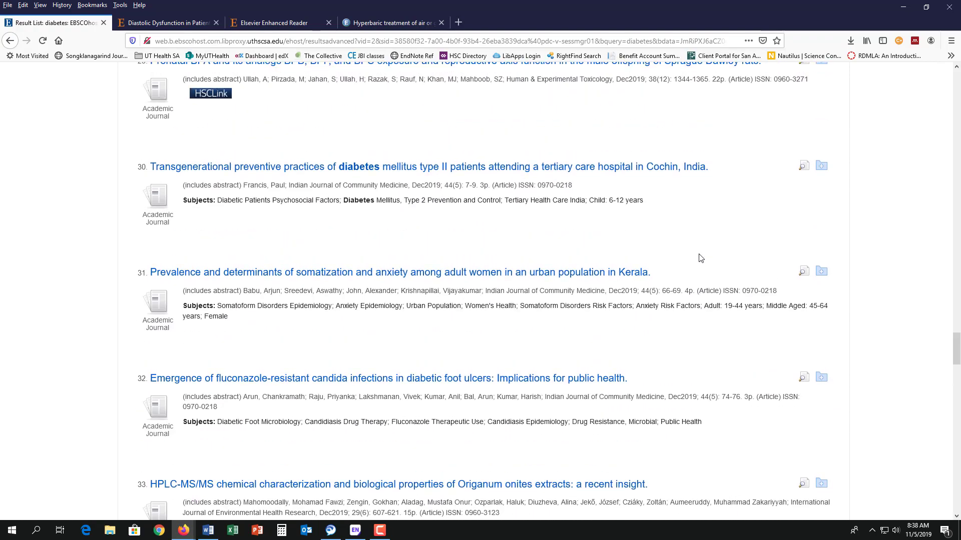
pyautogui.scroll(20, 700, 257)
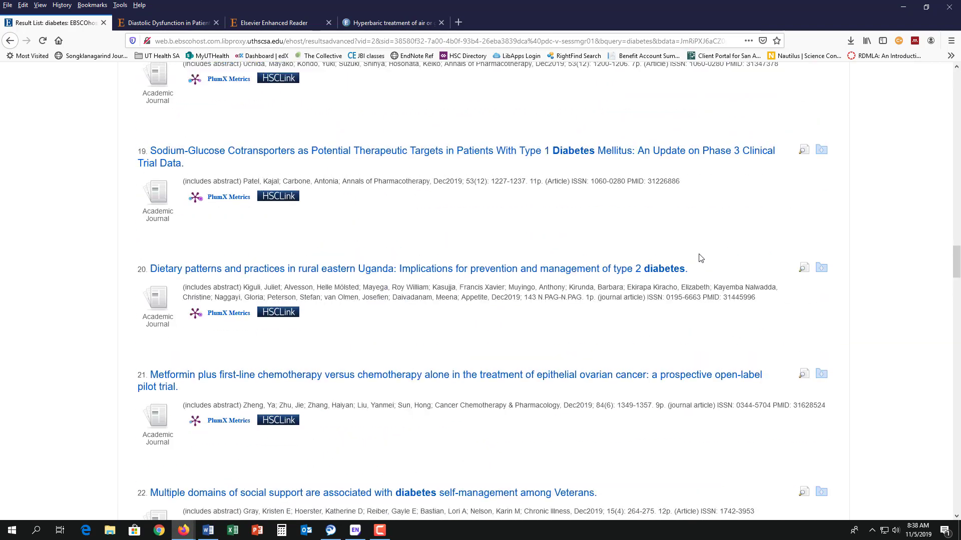
pyautogui.scroll(6, 700, 258)
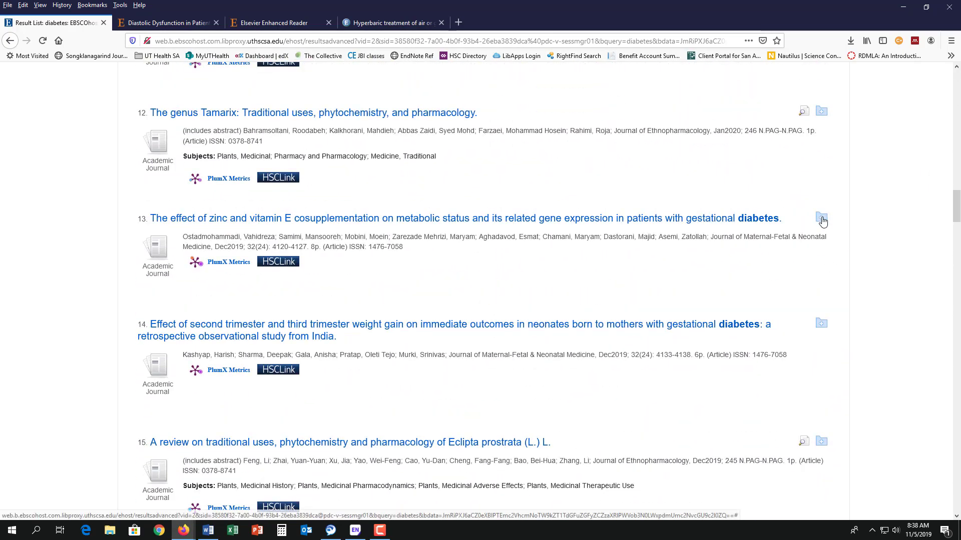
pyautogui.click(821, 216)
pyautogui.click(821, 112)
pyautogui.scroll(12, 683, 193)
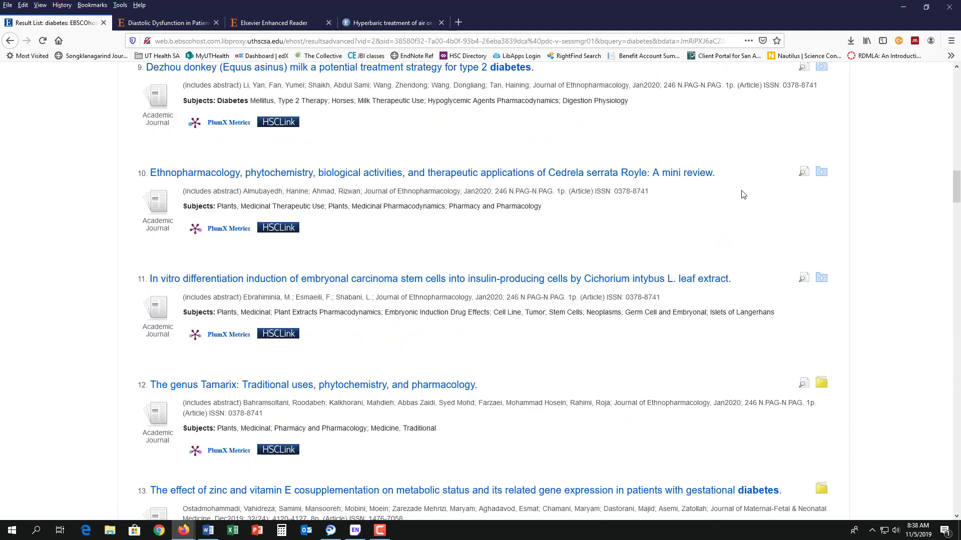
pyautogui.scroll(18, 740, 195)
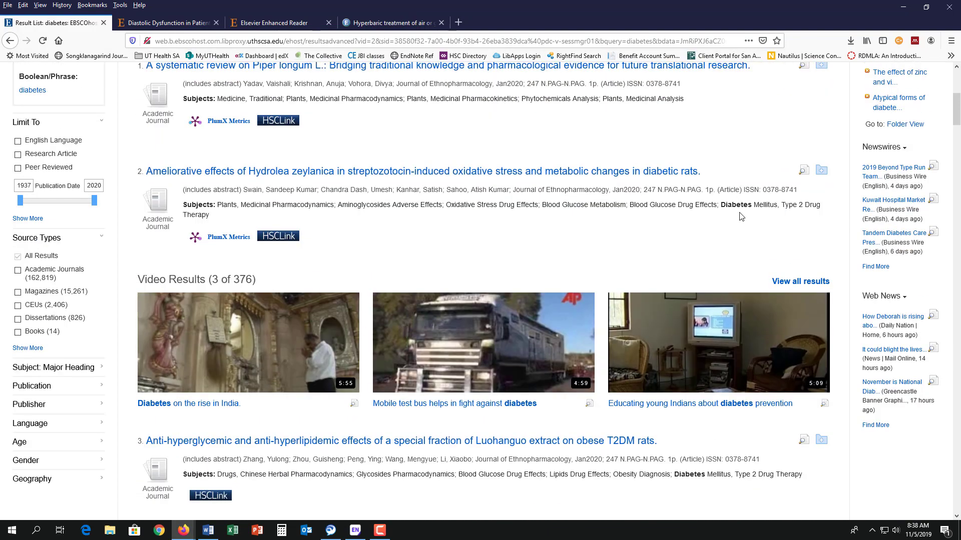
pyautogui.scroll(2, 791, 236)
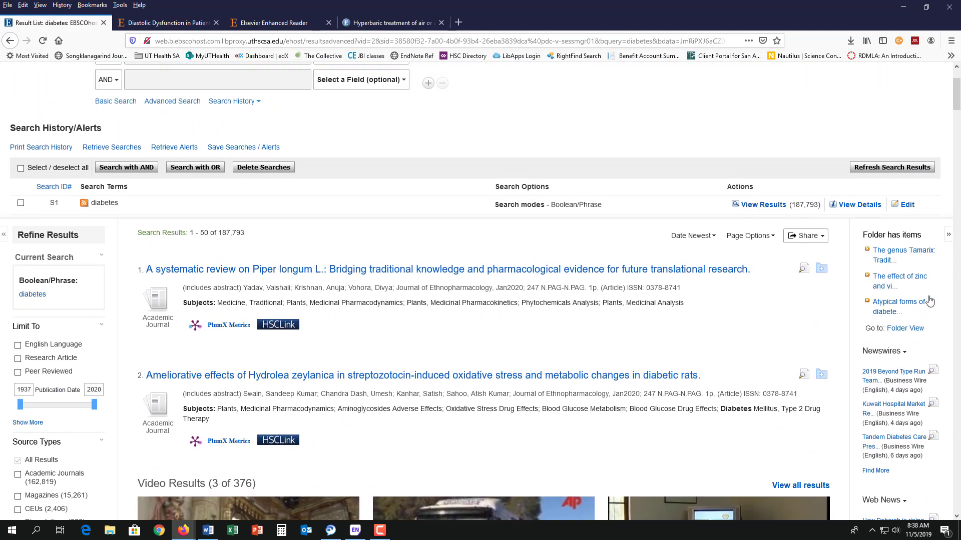
# View the folder contents and send its 10 articles to the Export Manager
pyautogui.click(907, 329)
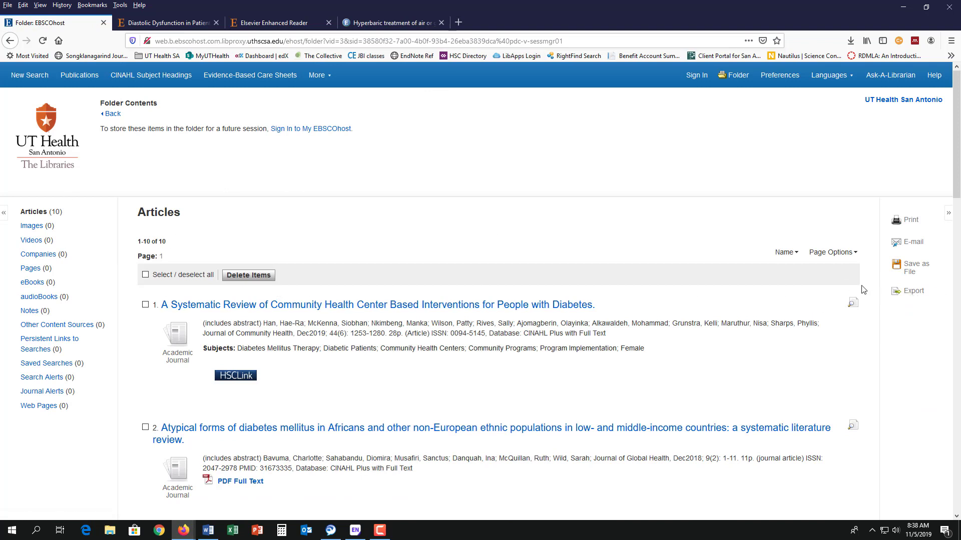
pyautogui.click(914, 296)
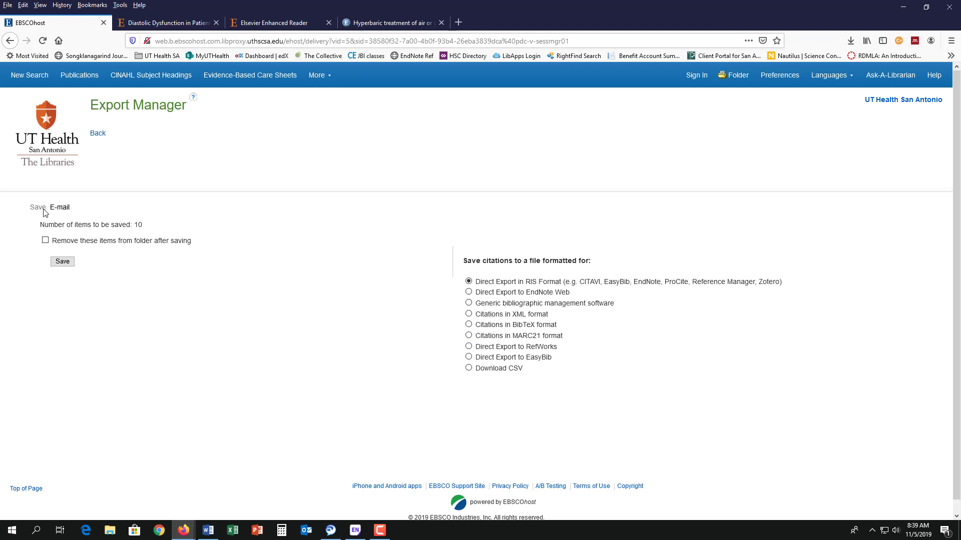
# Save the folder citations as delivery.ris, emptying the folder, and open it in EndNote
pyautogui.click(45, 241)
pyautogui.click(59, 266)
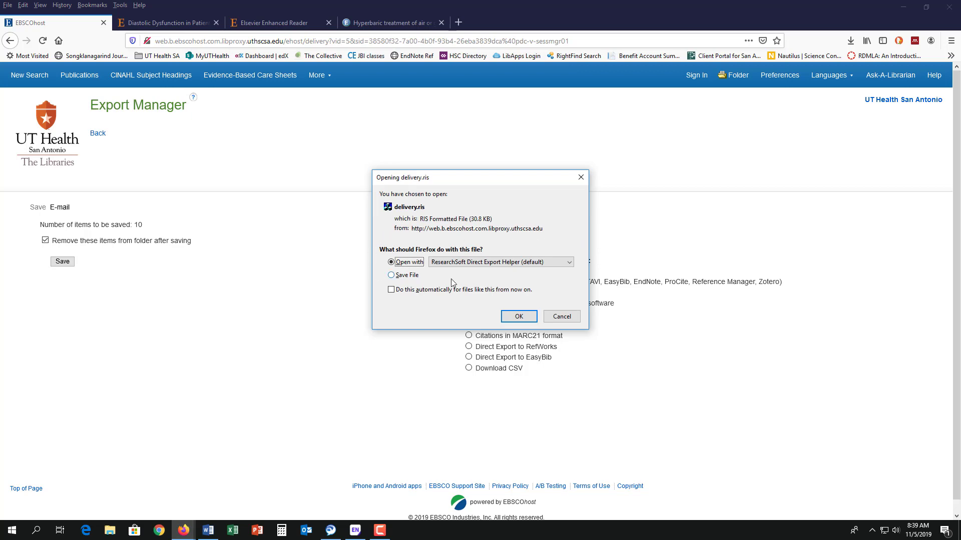
pyautogui.click(510, 319)
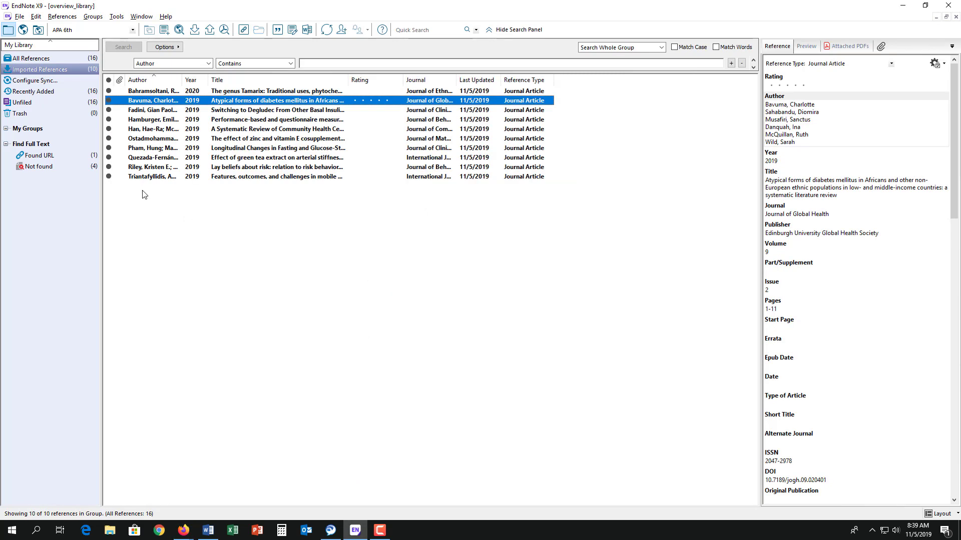
# Browse All References and Recently Added, then select all ten Imported References
pyautogui.click(159, 92)
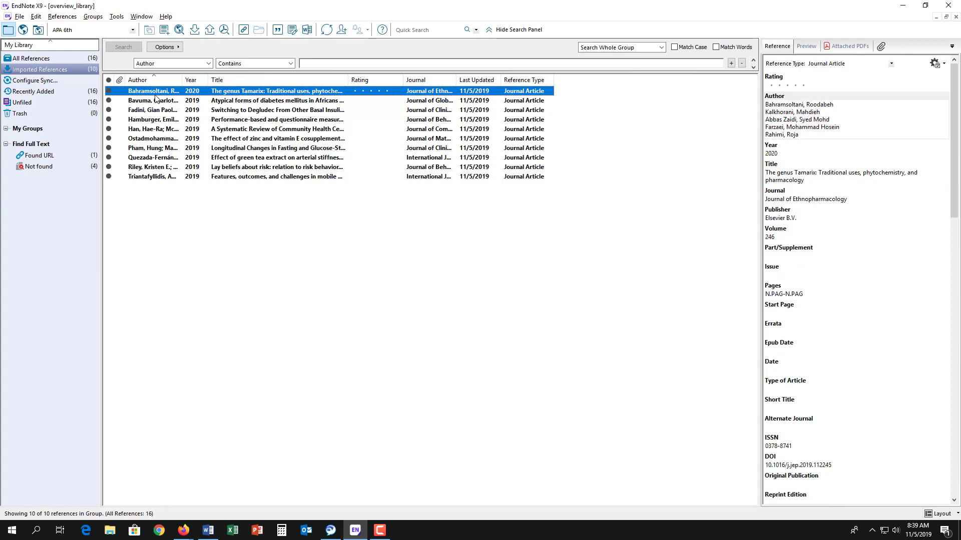
pyautogui.click(28, 59)
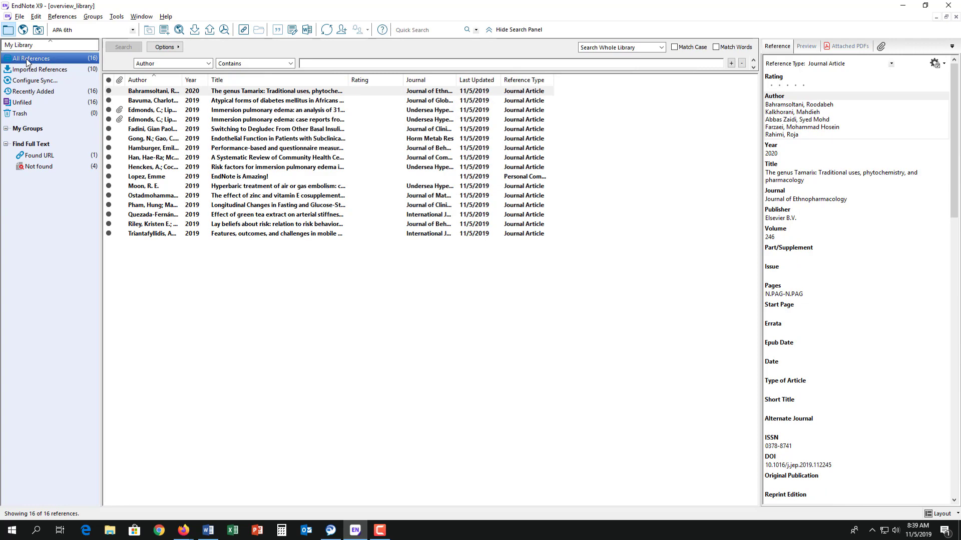
pyautogui.click(35, 70)
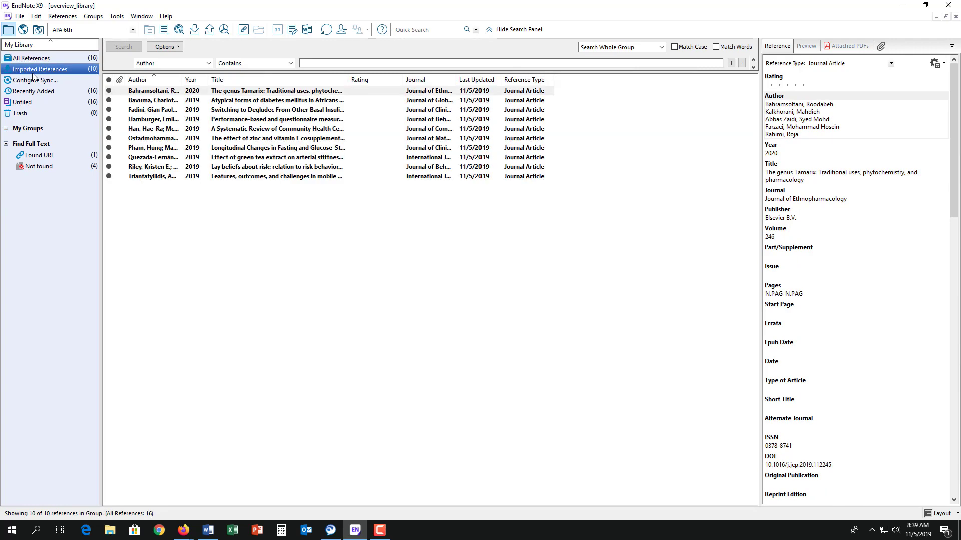
pyautogui.click(40, 94)
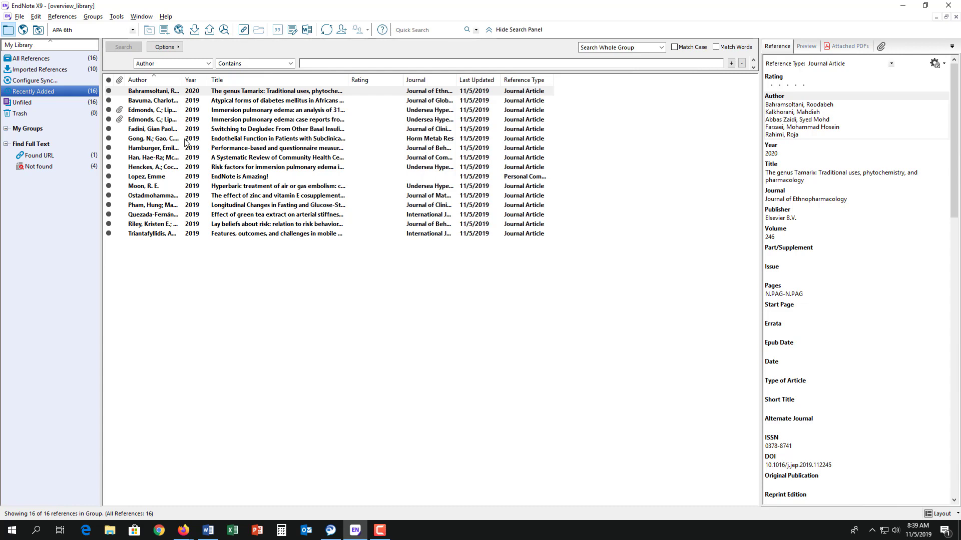
pyautogui.click(44, 60)
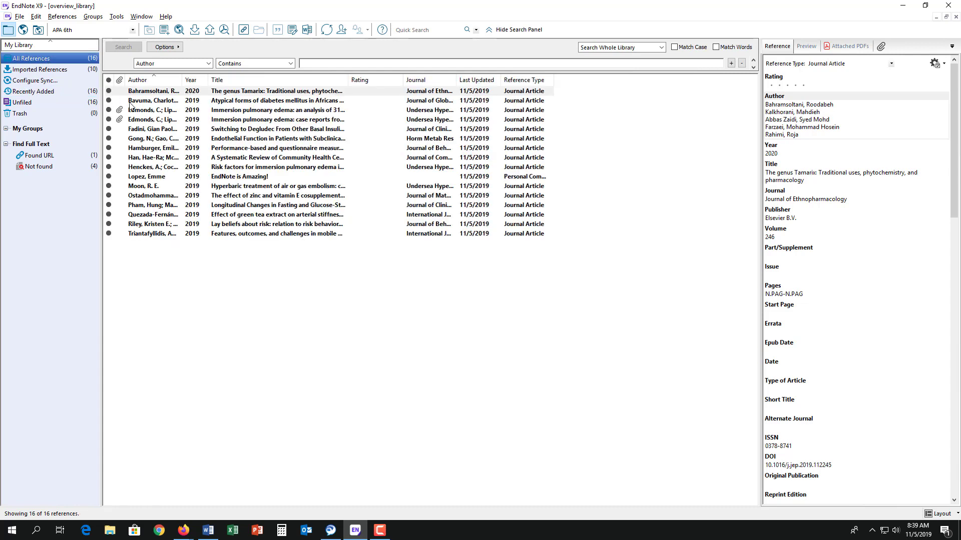
pyautogui.click(46, 69)
pyautogui.click(170, 139)
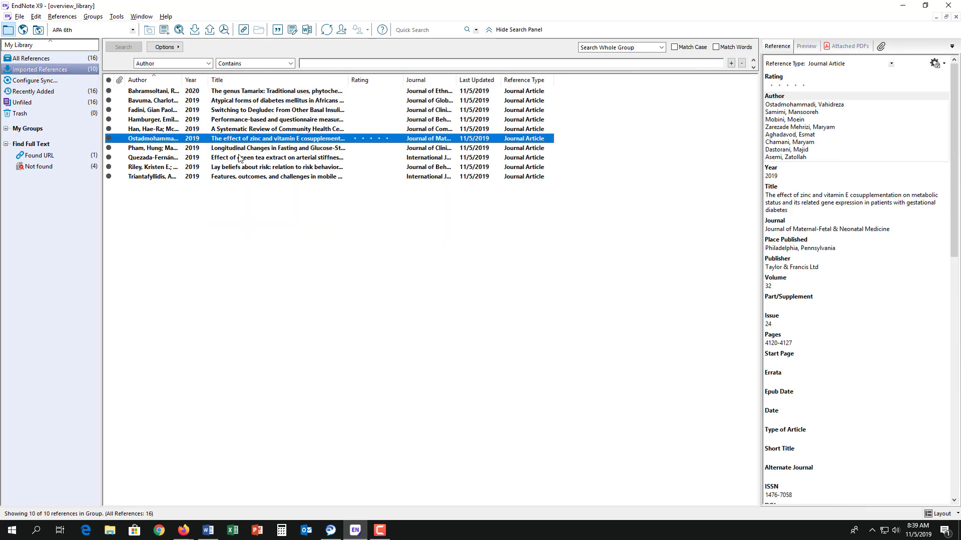
pyautogui.hotkey('ctrl', 'a')
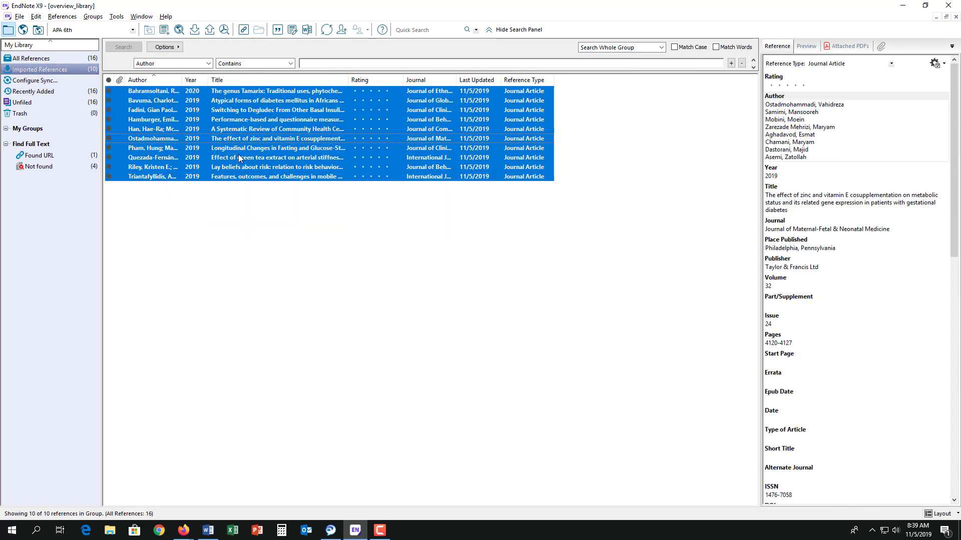
# Run Find Full Text on the ten selected references, then deselect them
pyautogui.click(225, 31)
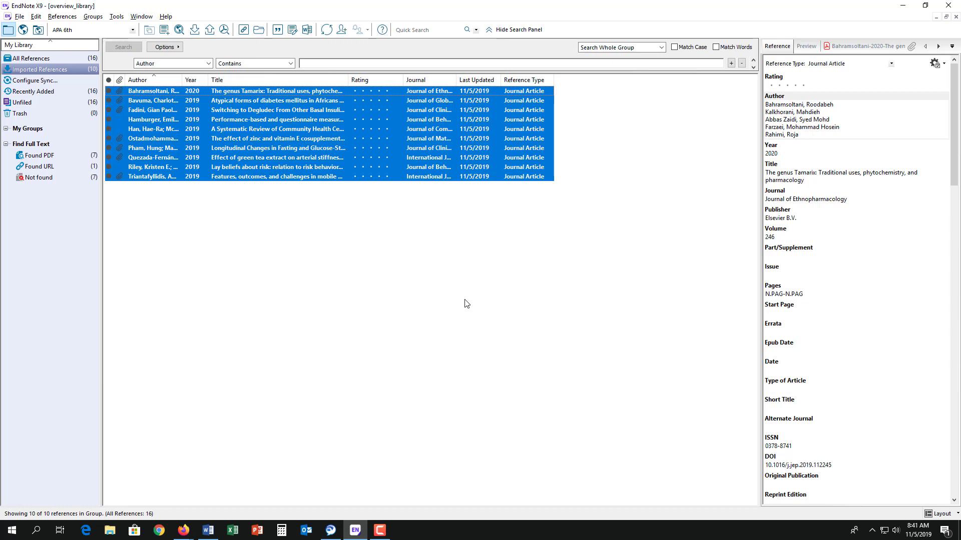
pyautogui.click(276, 244)
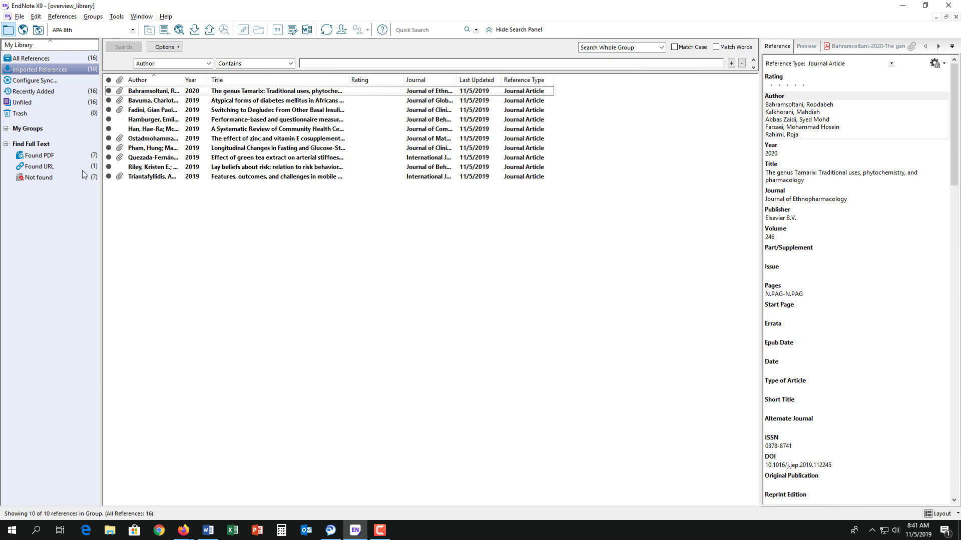
# Add a new custom group under My Groups and name it 'Diabetes'
pyautogui.rightClick(34, 132)
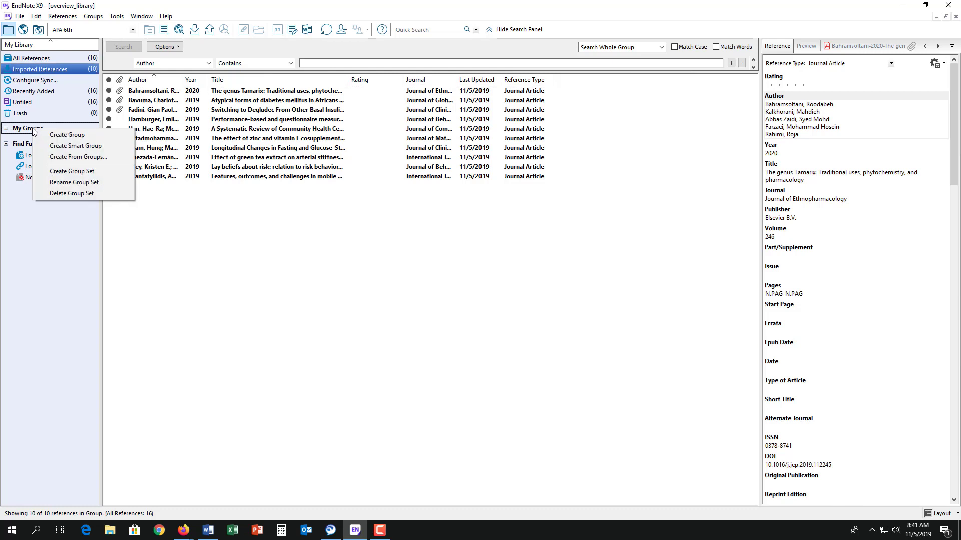
pyautogui.click(59, 136)
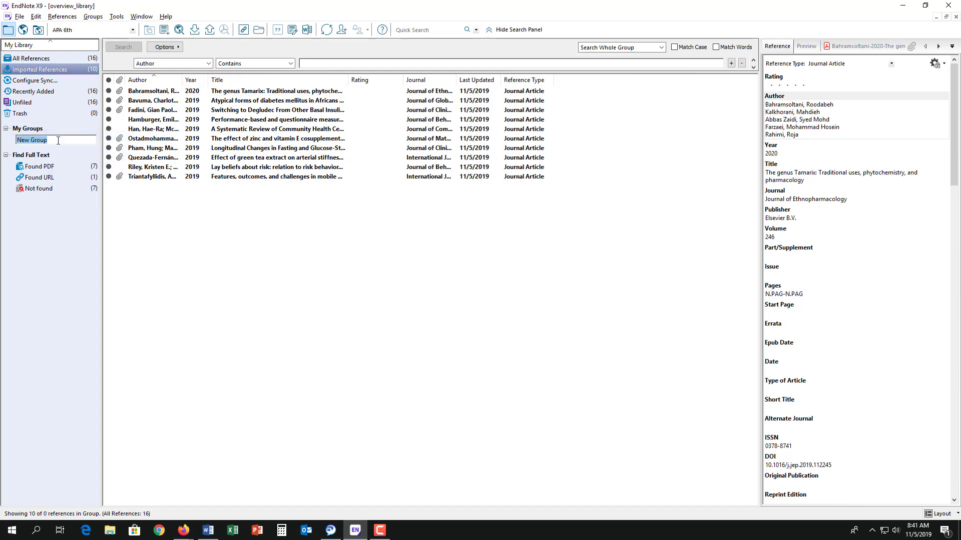
pyautogui.write('Diabetes')
pyautogui.click(200, 126)
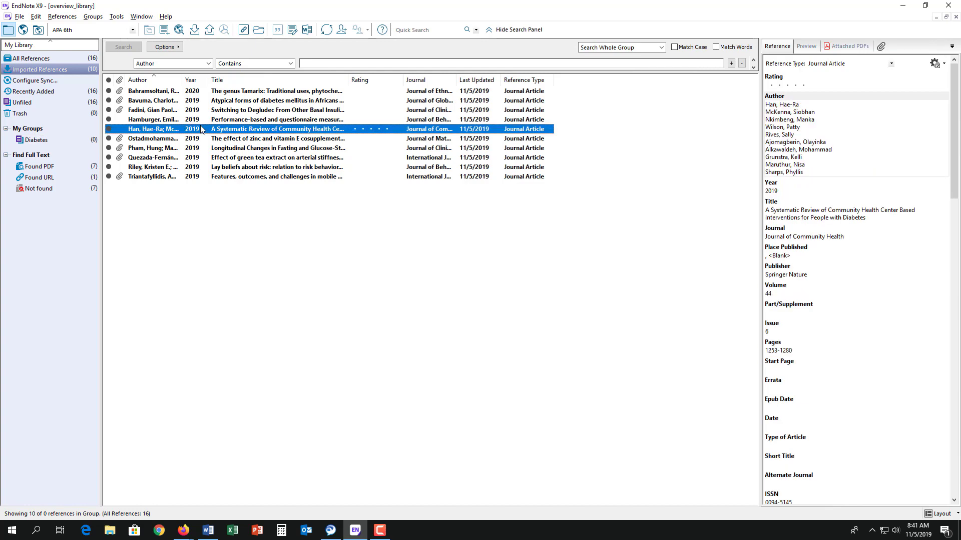
# Drag all ten references into the Diabetes group, then deselect them
pyautogui.hotkey('ctrl', 'a')
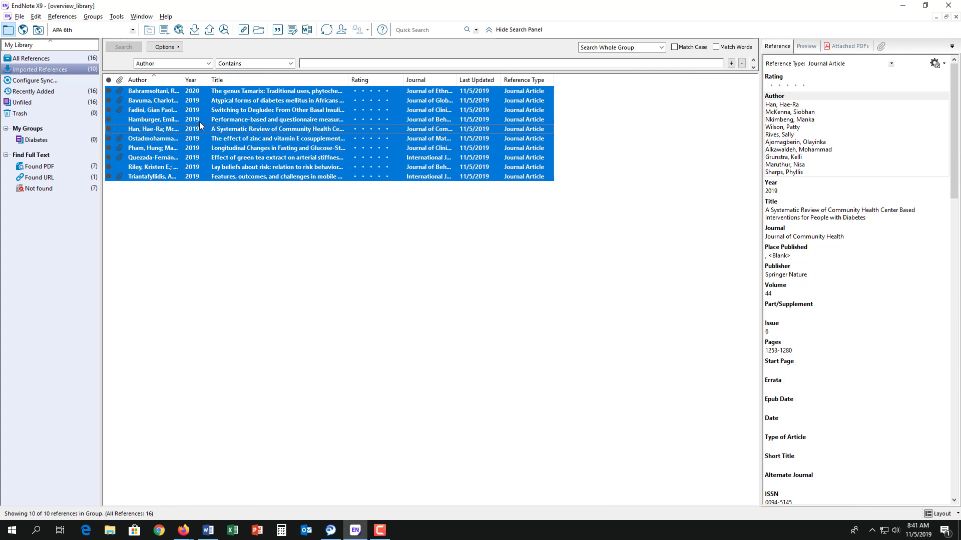
pyautogui.moveTo(199, 123); pyautogui.dragTo(29, 143)
pyautogui.click(175, 207)
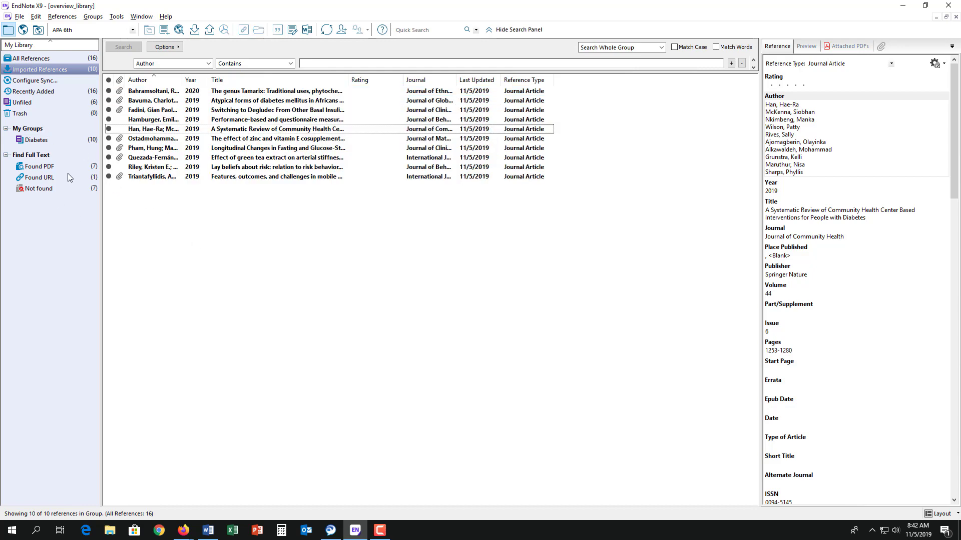
# Create the 'Hypertension' smart group with the criterion Any Field contains 'hypertension'
pyautogui.rightClick(34, 132)
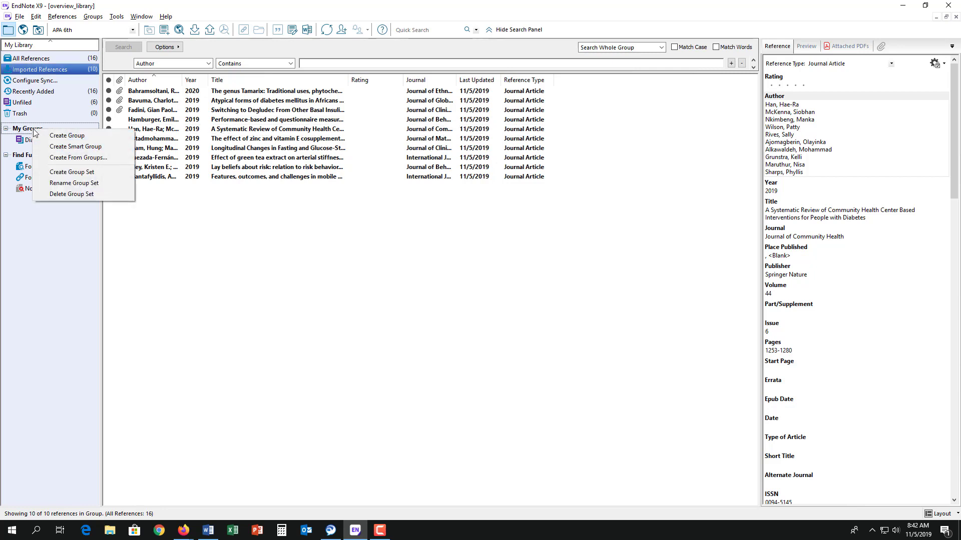
pyautogui.click(67, 147)
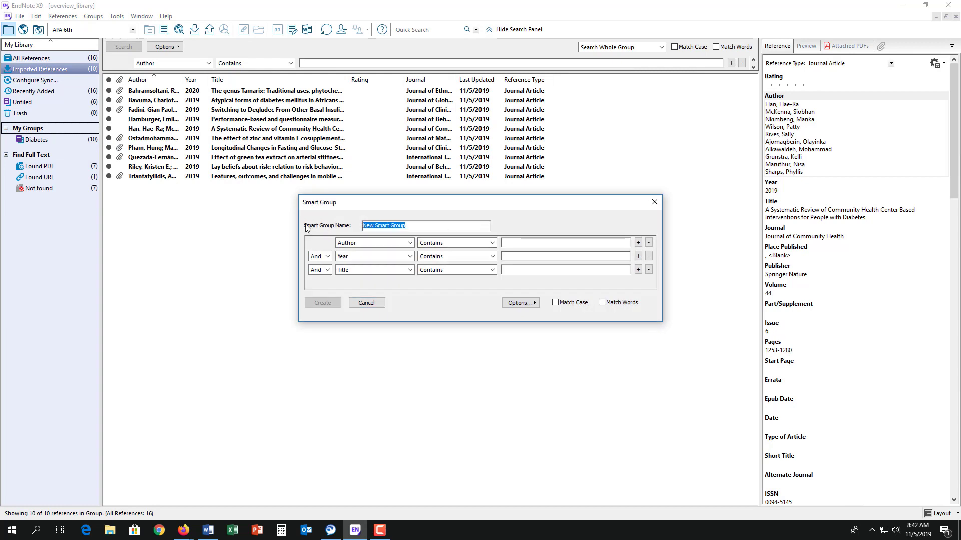
pyautogui.write('Hyper')
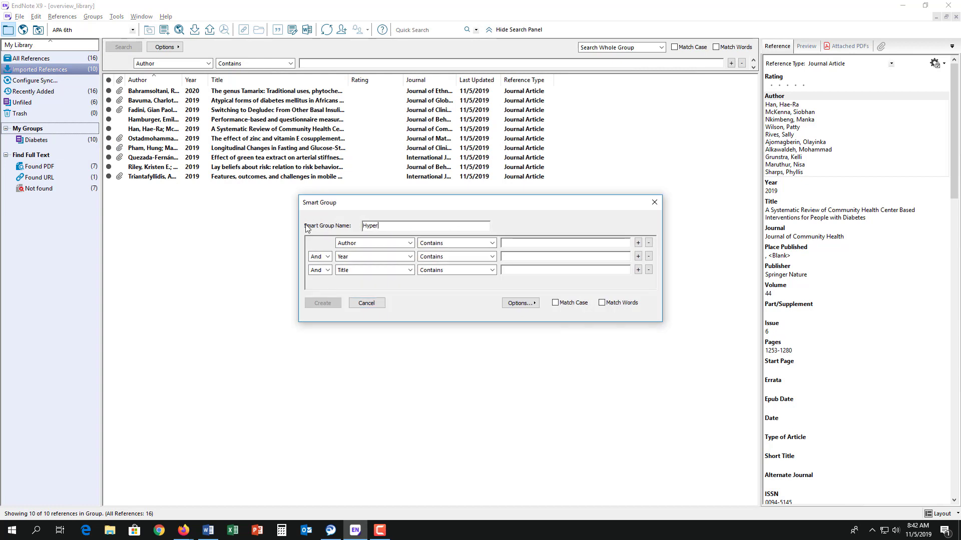
pyautogui.write('tension')
pyautogui.click(409, 243)
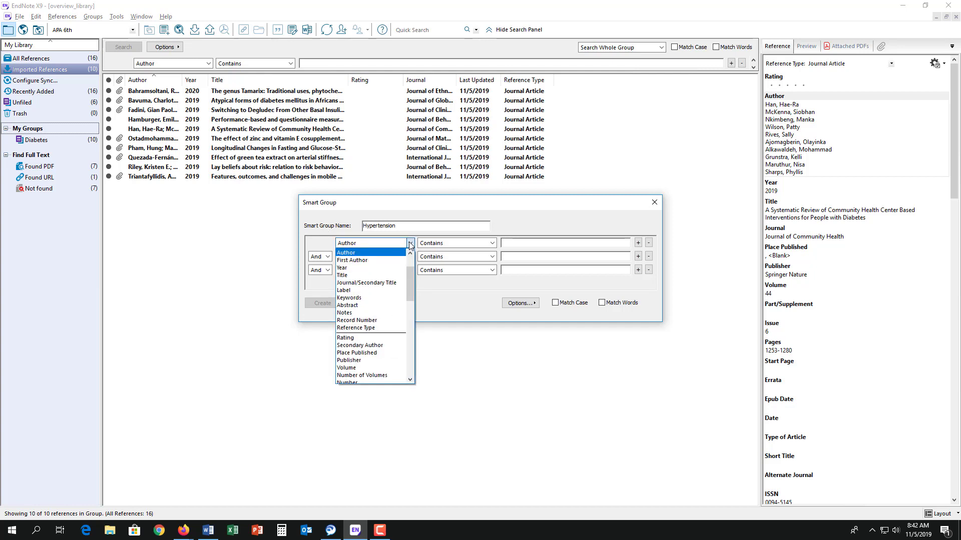
pyautogui.scroll(2, 409, 284)
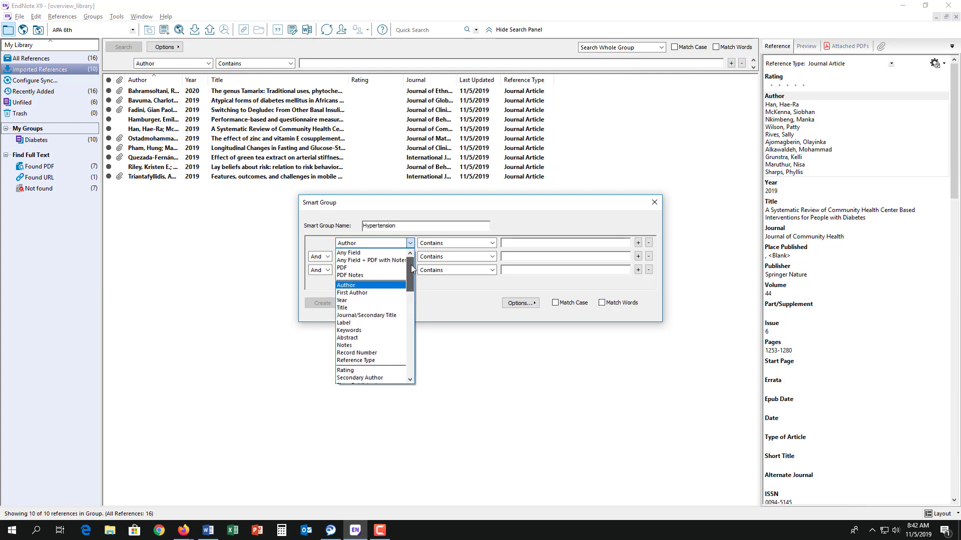
pyautogui.click(388, 253)
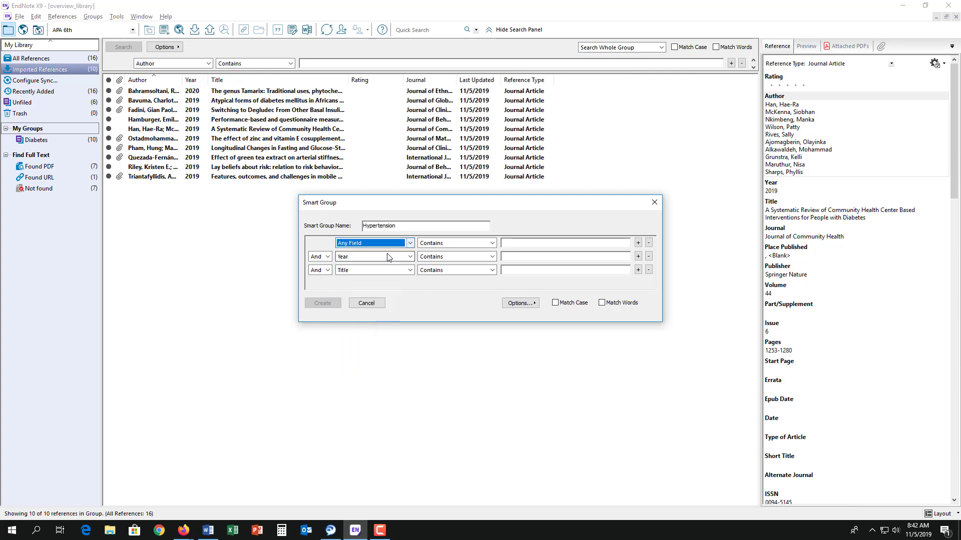
pyautogui.click(532, 243)
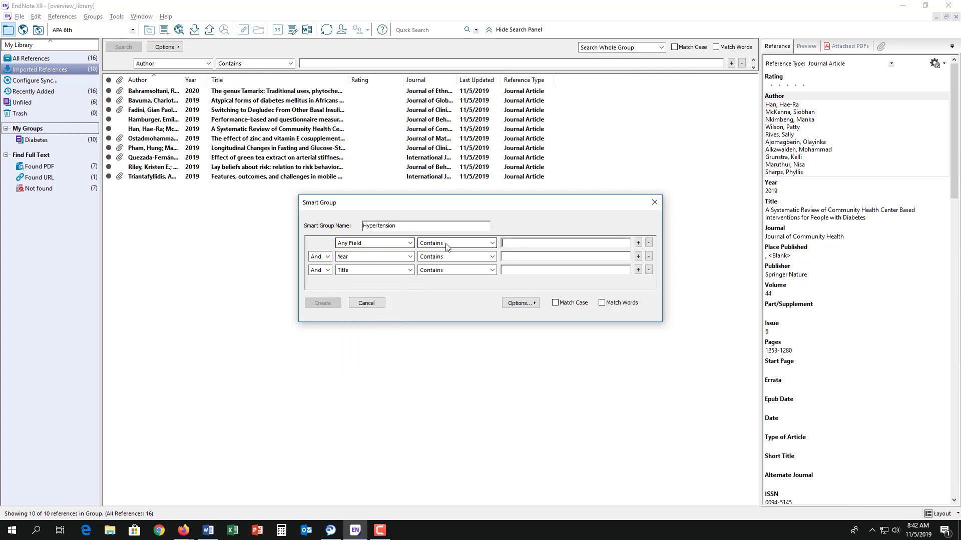
pyautogui.write('hyper')
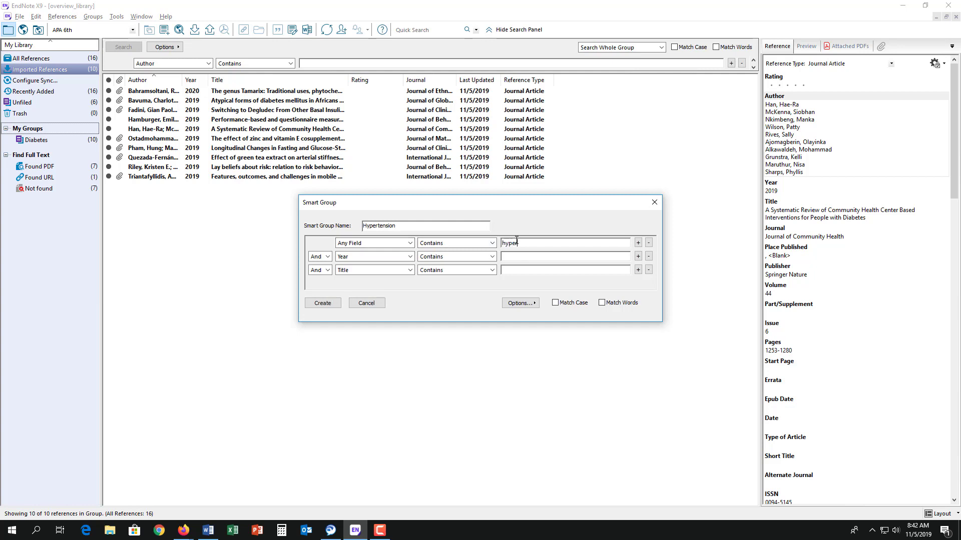
pyautogui.write('tension')
pyautogui.click(323, 304)
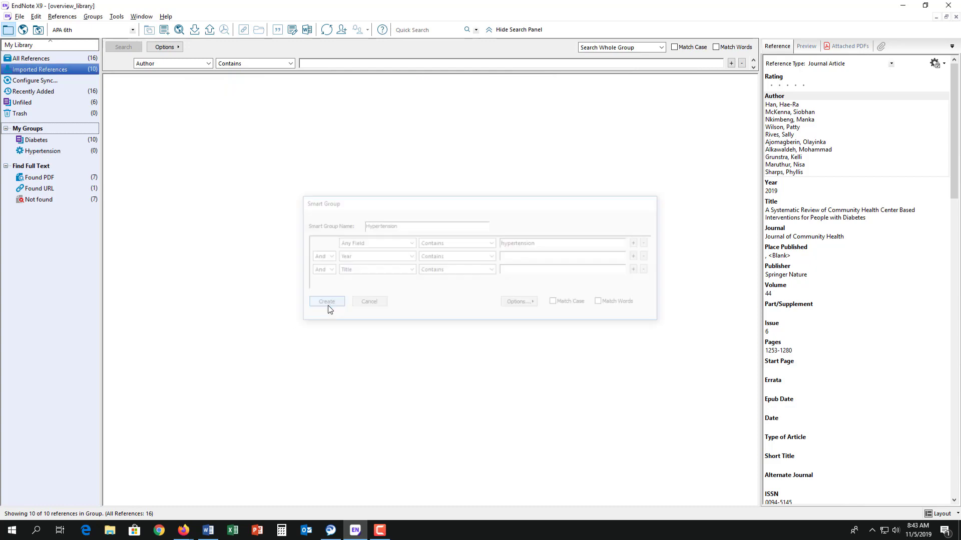
# Review the Hypertension group's references, checking the Diabetes group in between
pyautogui.click(72, 151)
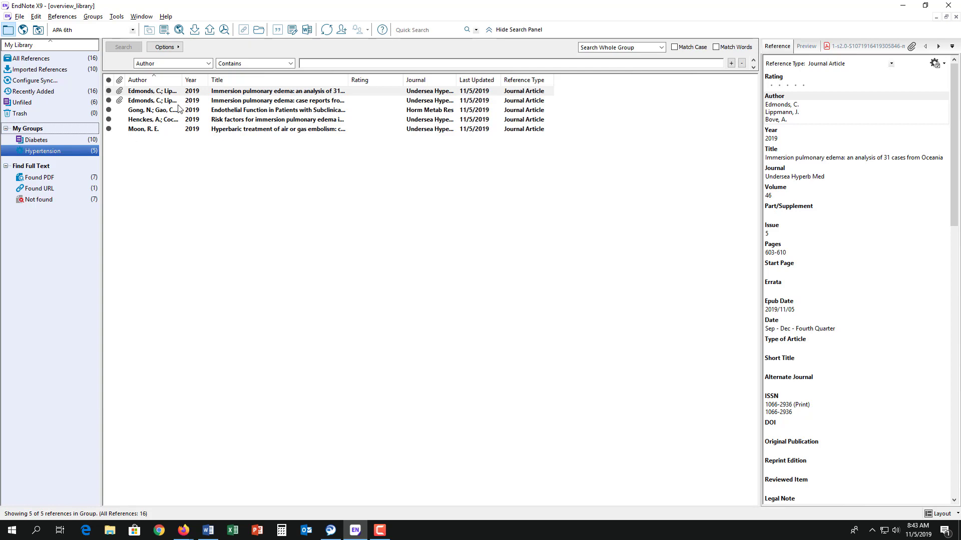
pyautogui.click(62, 139)
pyautogui.click(62, 148)
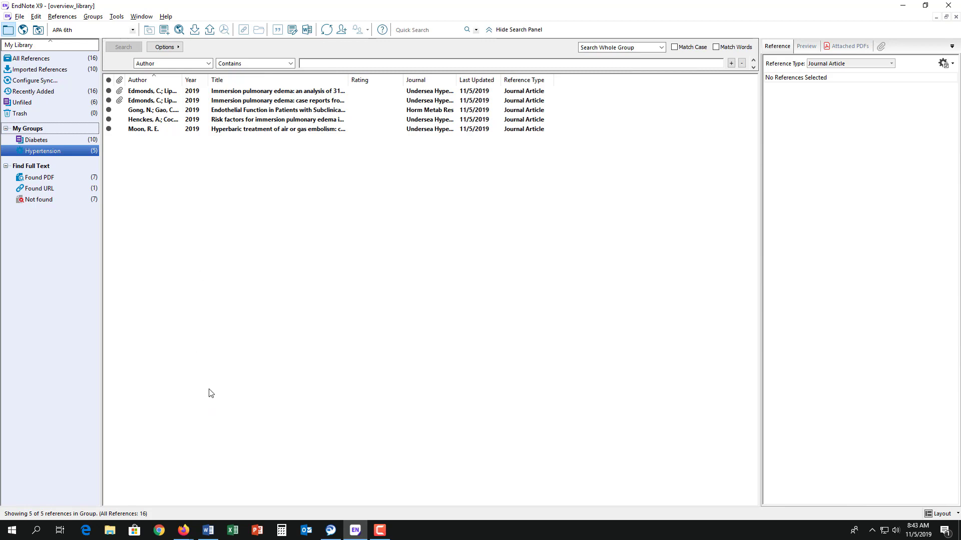
# In Word, type 'This sentence needs a citation' and show the EndNote X9 ribbon
pyautogui.click(207, 533)
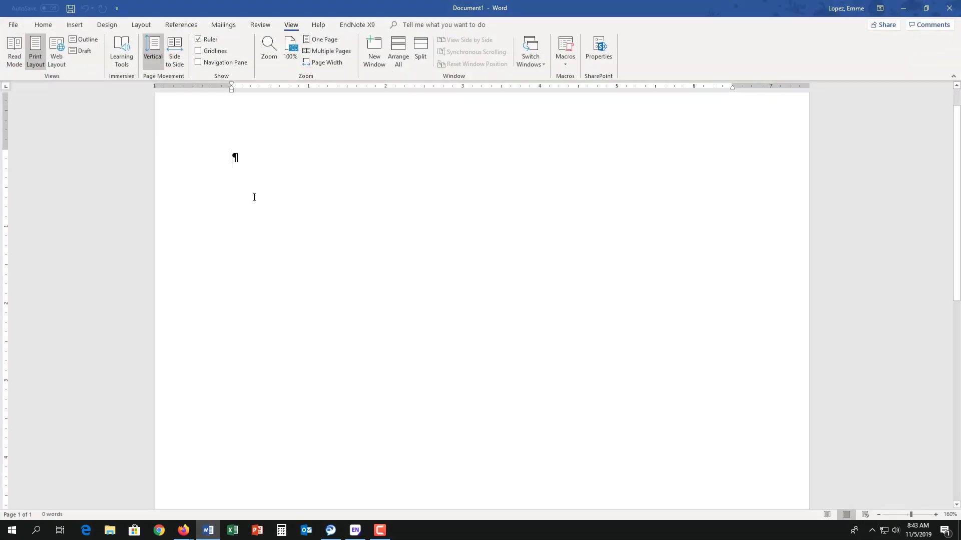
pyautogui.write('Thi')
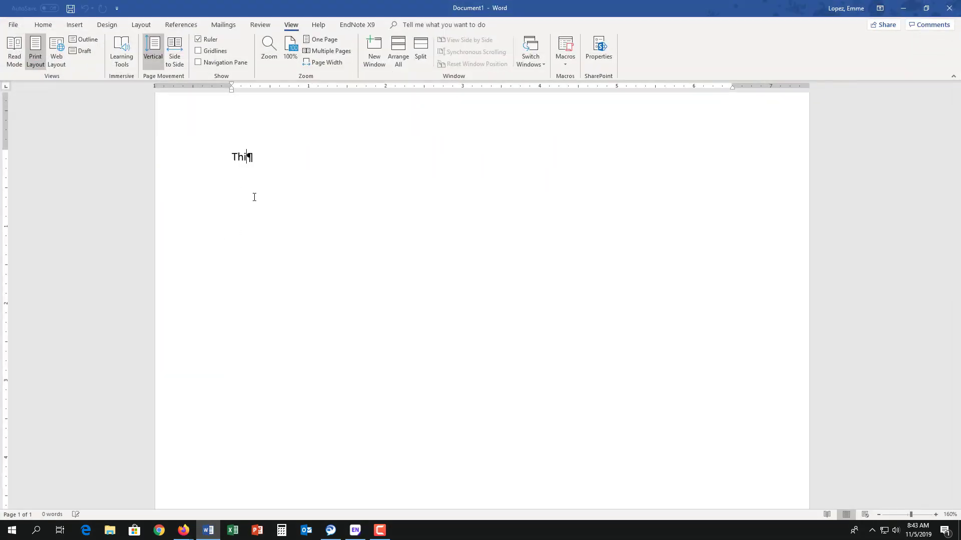
pyautogui.write('s sentence needs a citation')
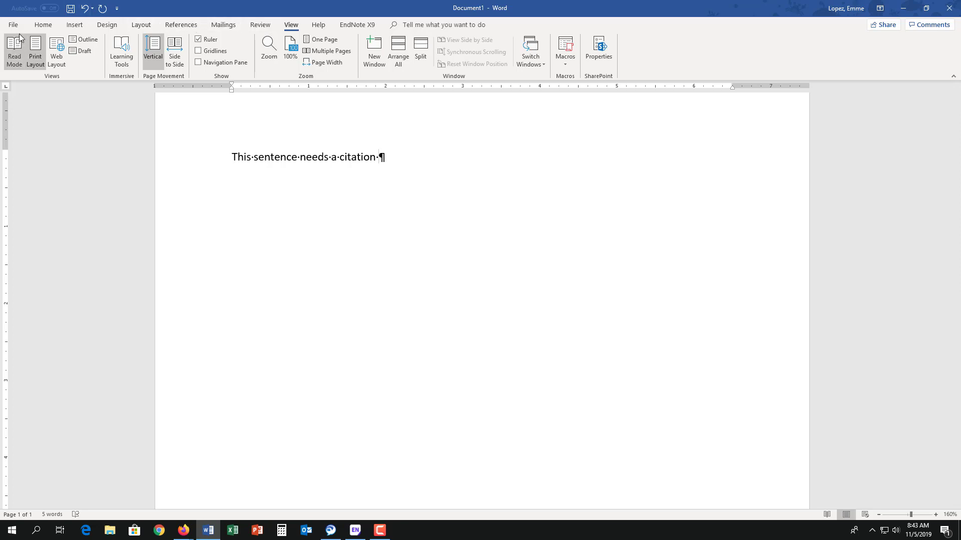
pyautogui.click(358, 25)
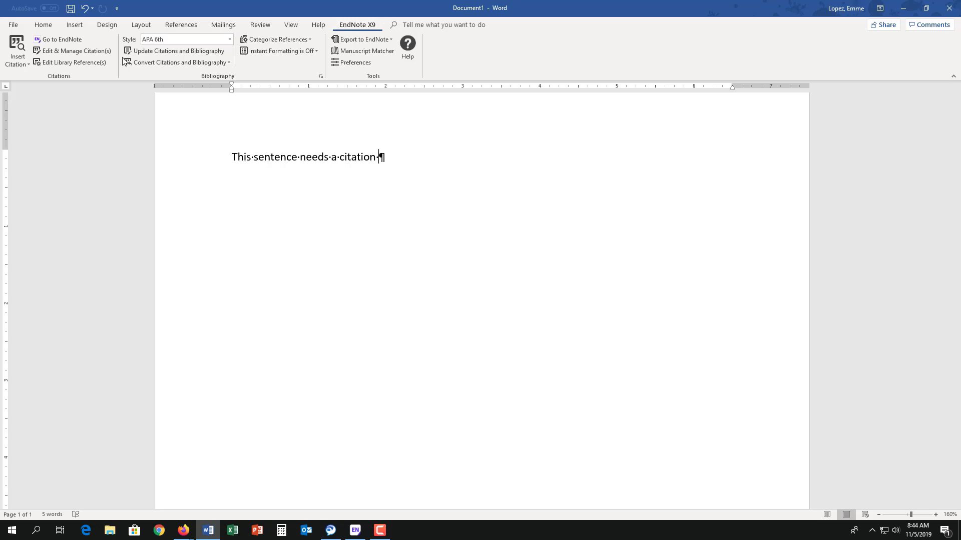
# Cite the Edmonds, Lippmann, & Fock 2019 reference, then type '. In 2019, this thing happened'
pyautogui.click(21, 64)
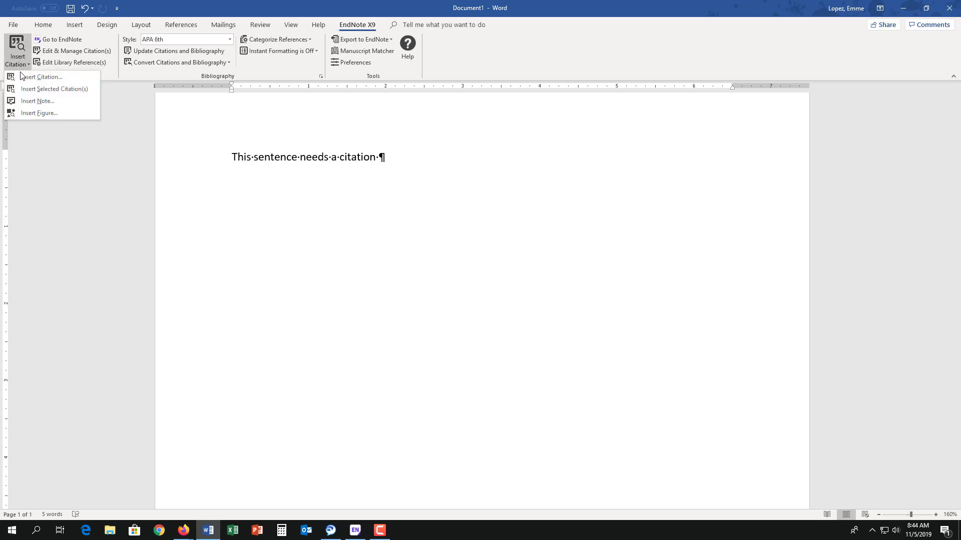
pyautogui.click(24, 75)
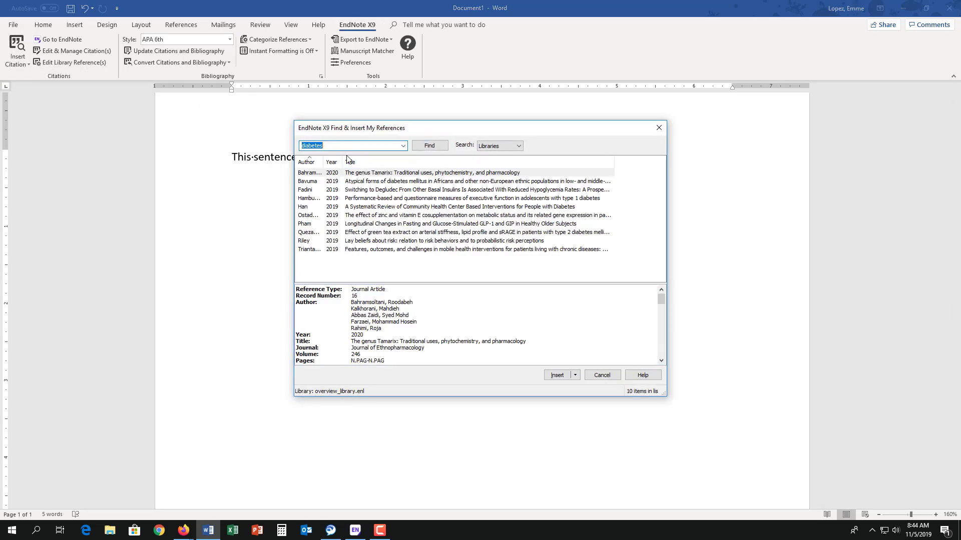
pyautogui.click(360, 193)
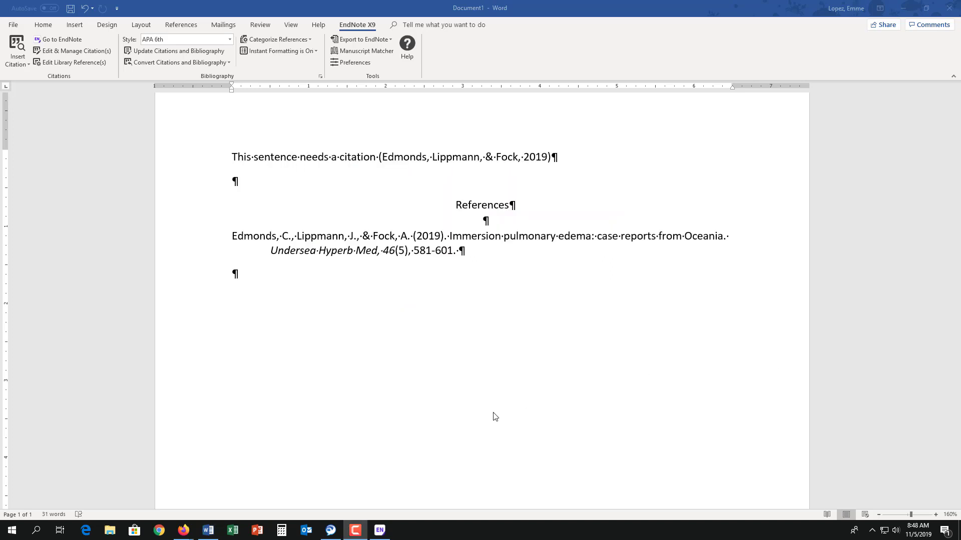
pyautogui.click(557, 162)
pyautogui.write('.')
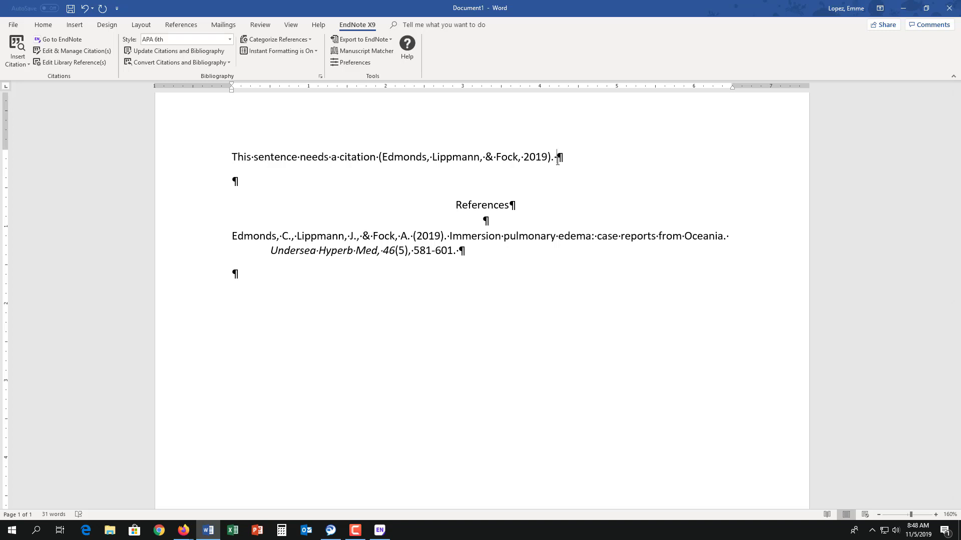
pyautogui.write(' In 2019, this thing happened')
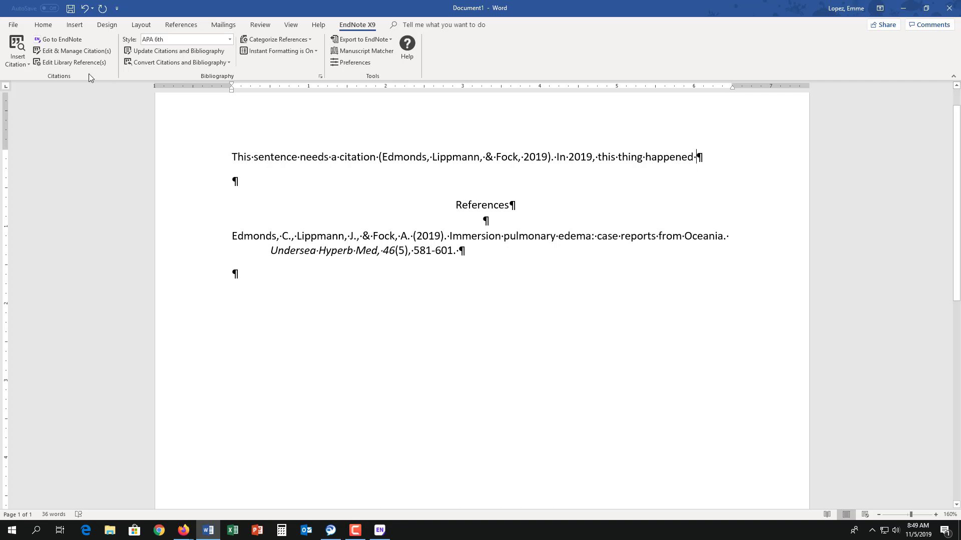
# Cite the Gong 2019 hypothyroidism meta-analysis with the year excluded, then type a period
pyautogui.click(21, 64)
pyautogui.click(30, 76)
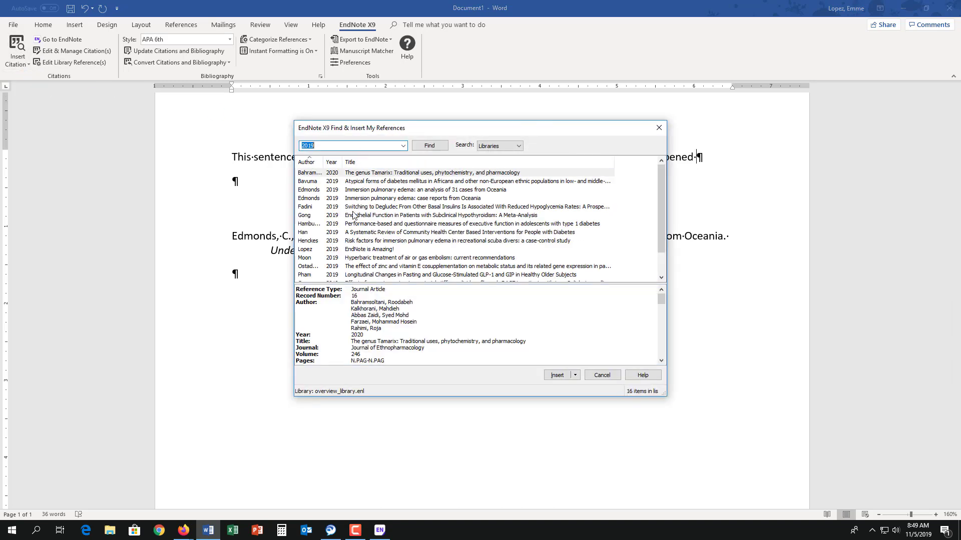
pyautogui.click(352, 216)
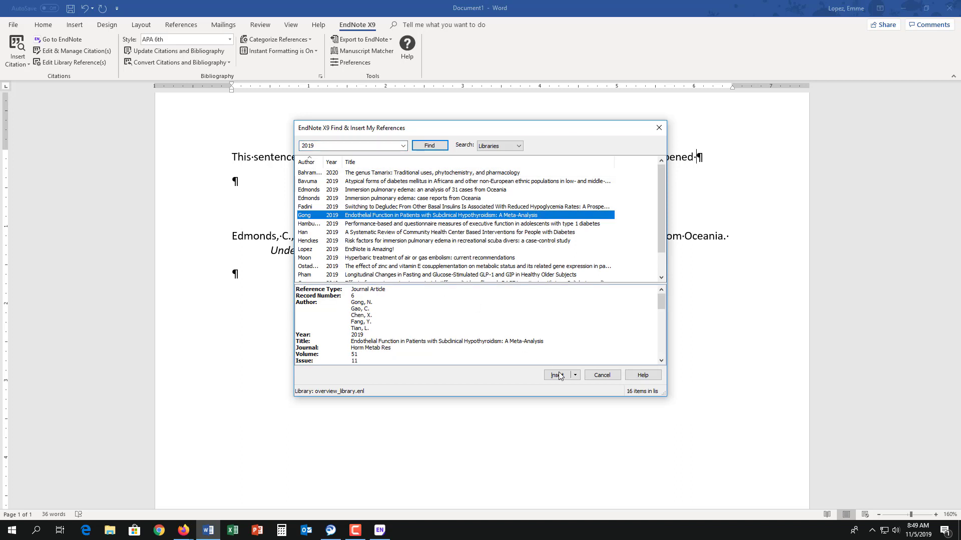
pyautogui.click(576, 376)
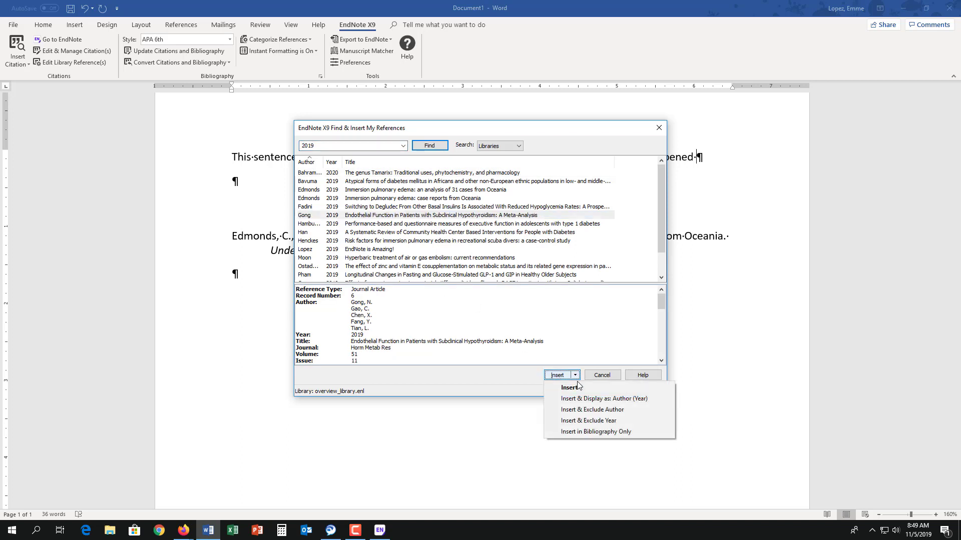
pyautogui.click(579, 424)
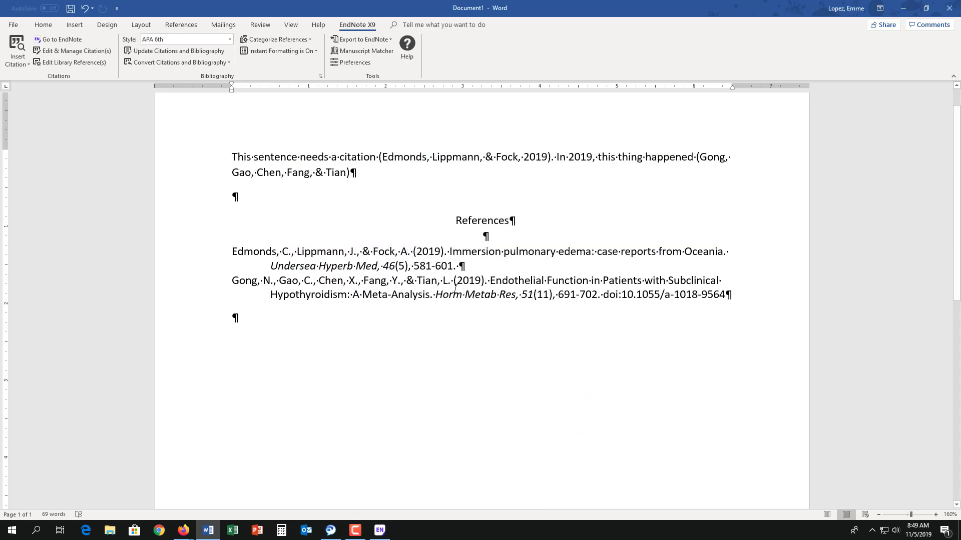
pyautogui.write('.gov')
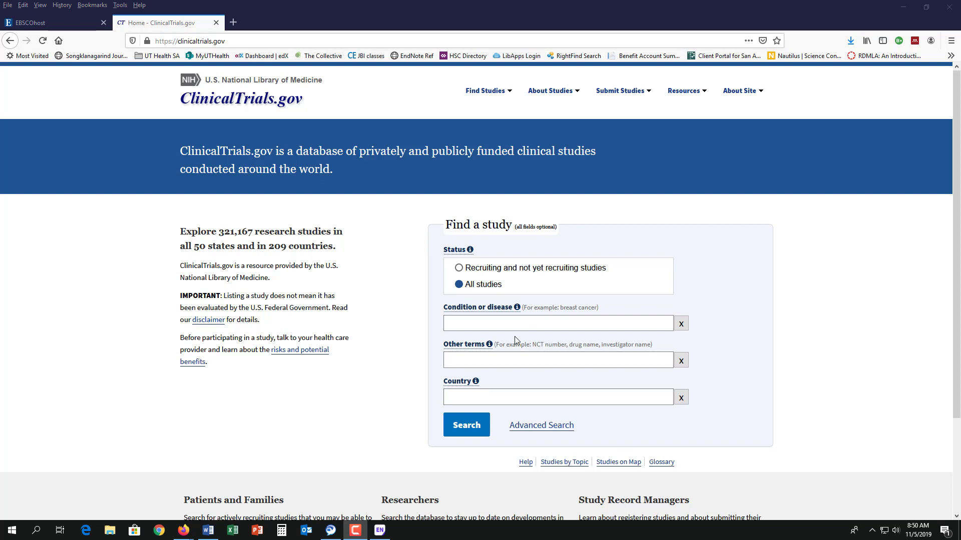
# Search ClinicalTrials.gov for 'opioid use disorder' and open the MAT for Opioid Use Disorders study
pyautogui.click(491, 323)
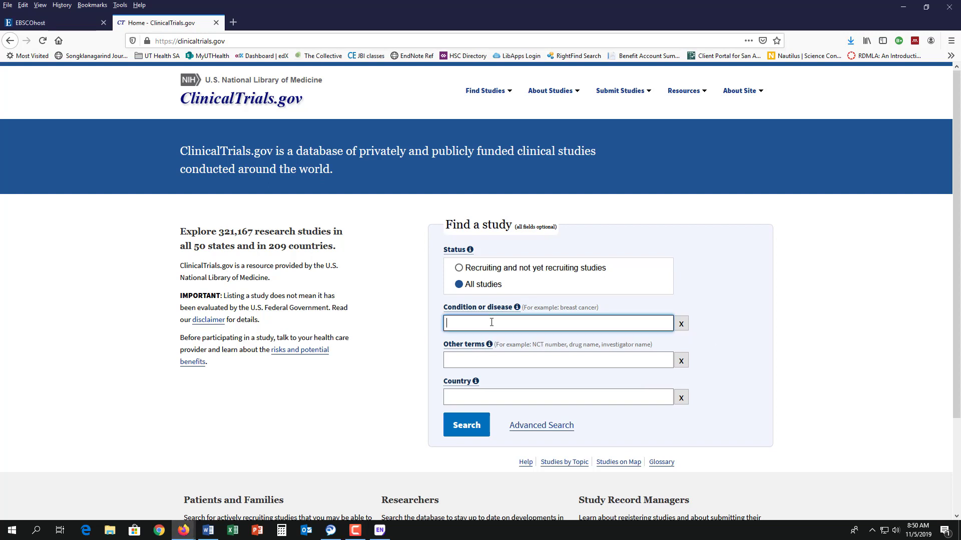
pyautogui.write('opioid us')
pyautogui.write('e disorder')
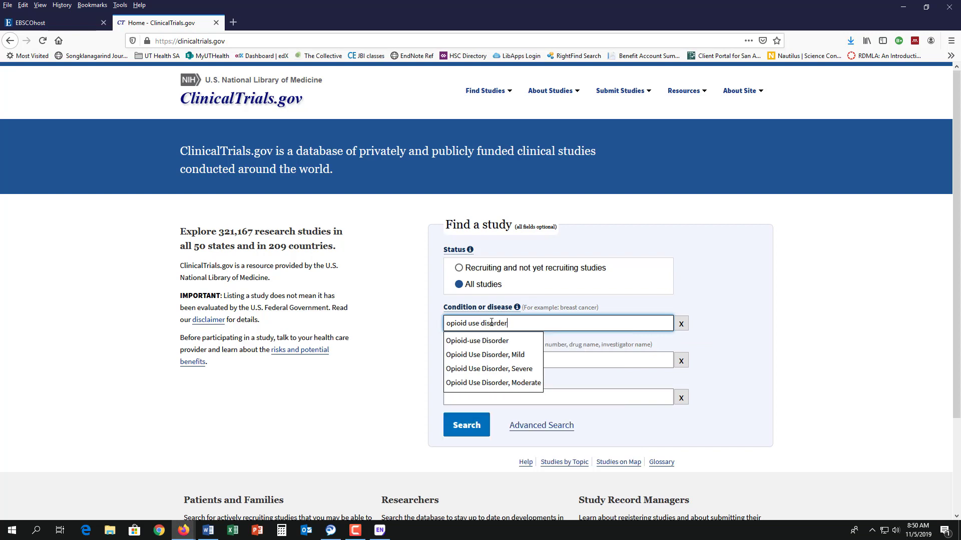
pyautogui.press('Return')
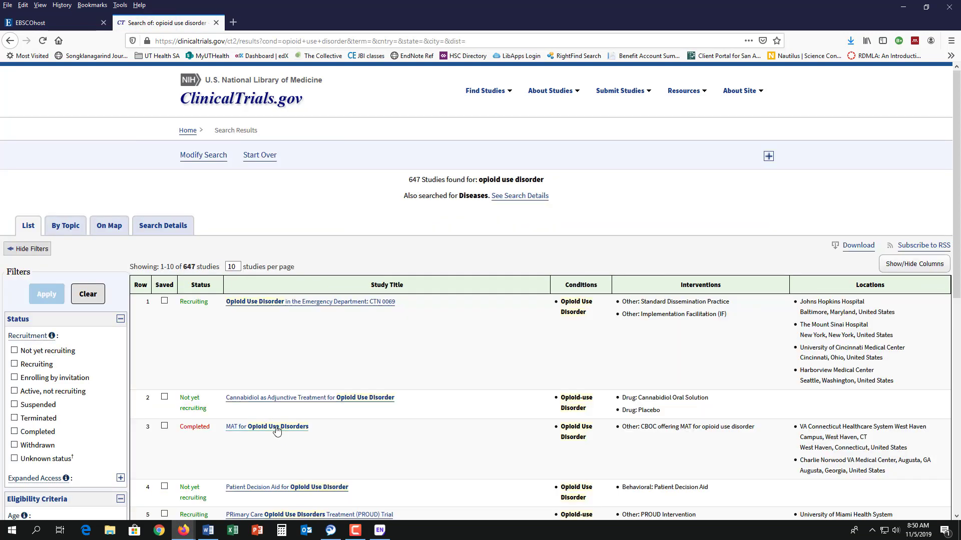
pyautogui.scroll(-3, 276, 428)
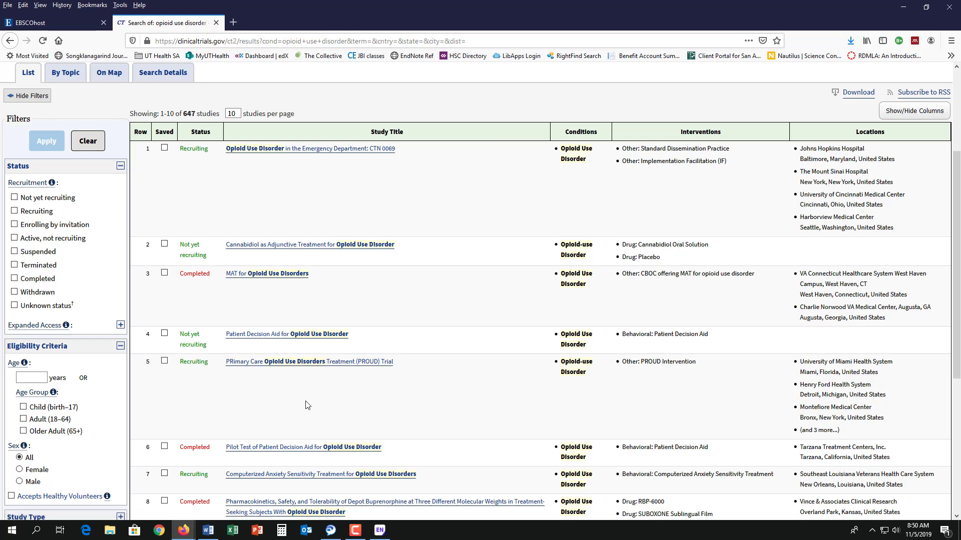
pyautogui.click(292, 274)
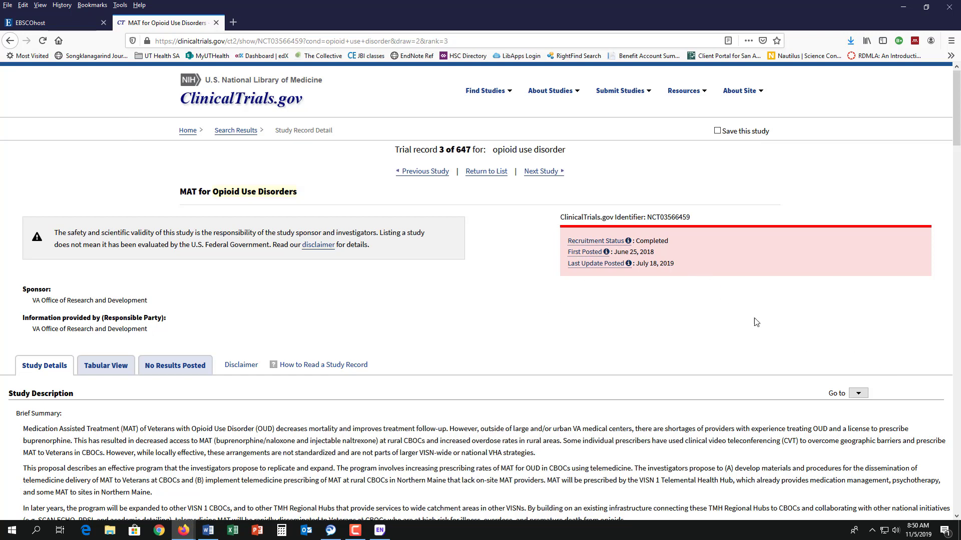
# Start the EndNote capture of the study page and log in with the account e-mail and password
pyautogui.click(414, 56)
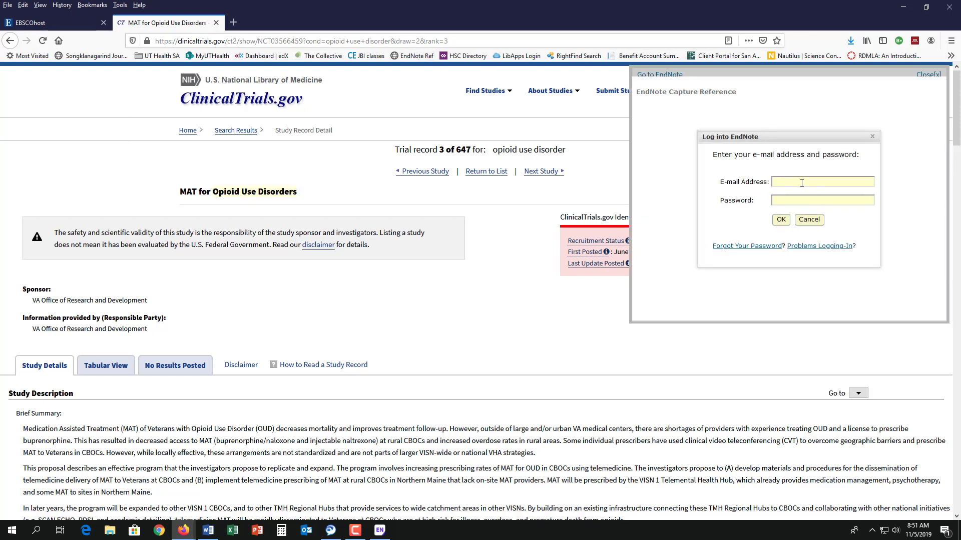
pyautogui.write('lope')
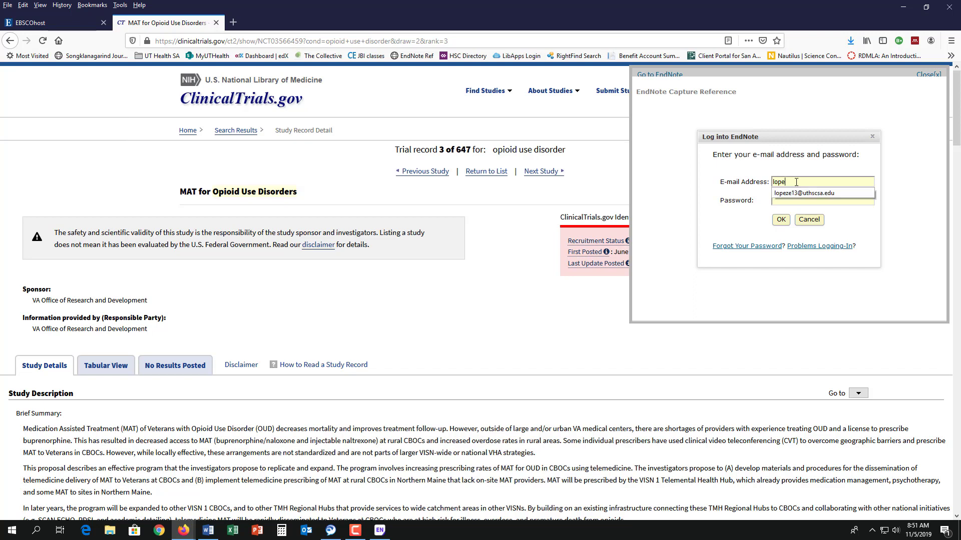
pyautogui.click(801, 193)
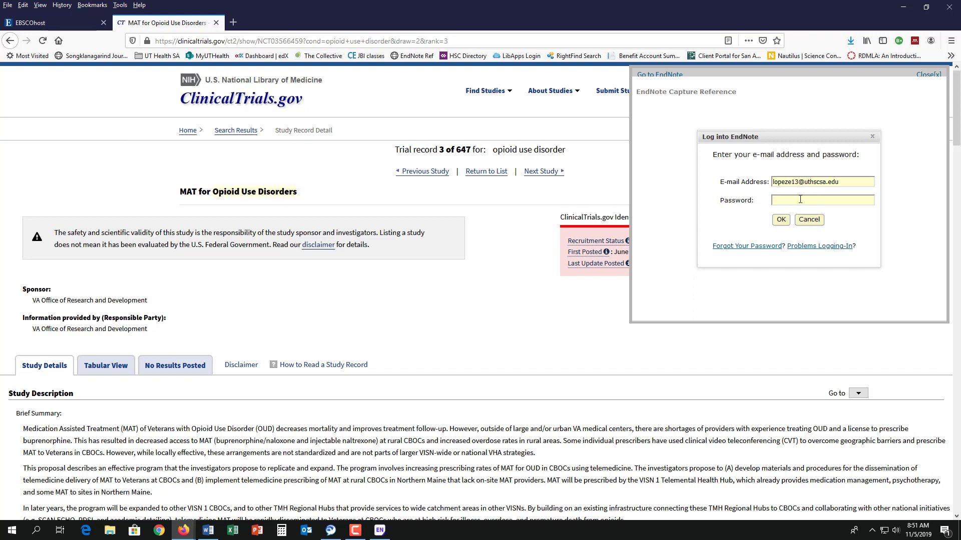
pyautogui.click(800, 199)
pyautogui.write('••••••••••')
pyautogui.click(779, 220)
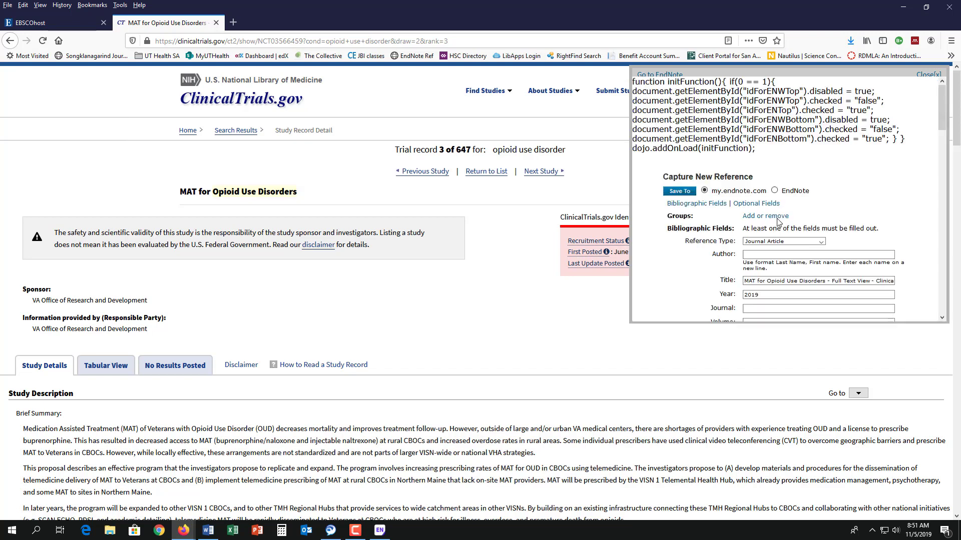
# Review the captured fields: Author and Volume empty, year 2019
pyautogui.scroll(-6, 787, 200)
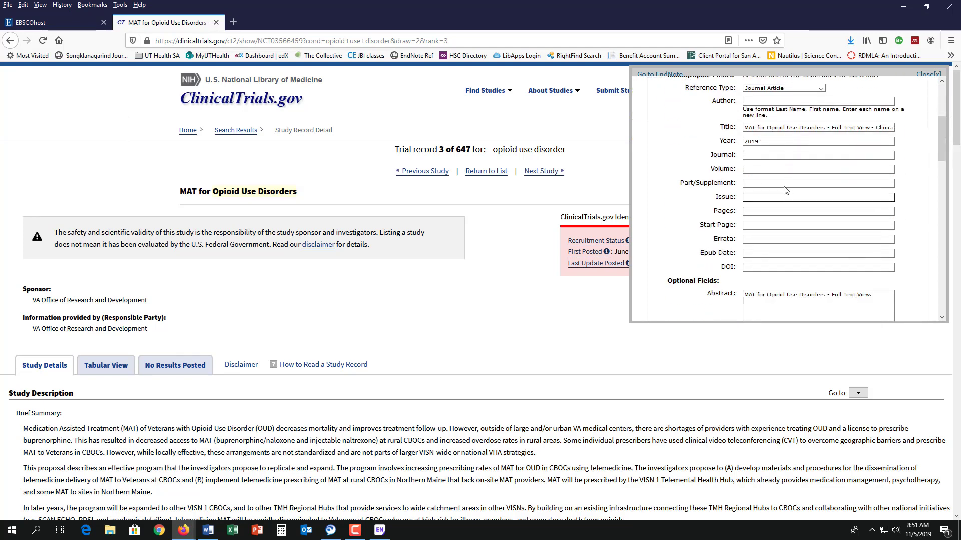
pyautogui.scroll(2, 783, 185)
pyautogui.click(770, 154)
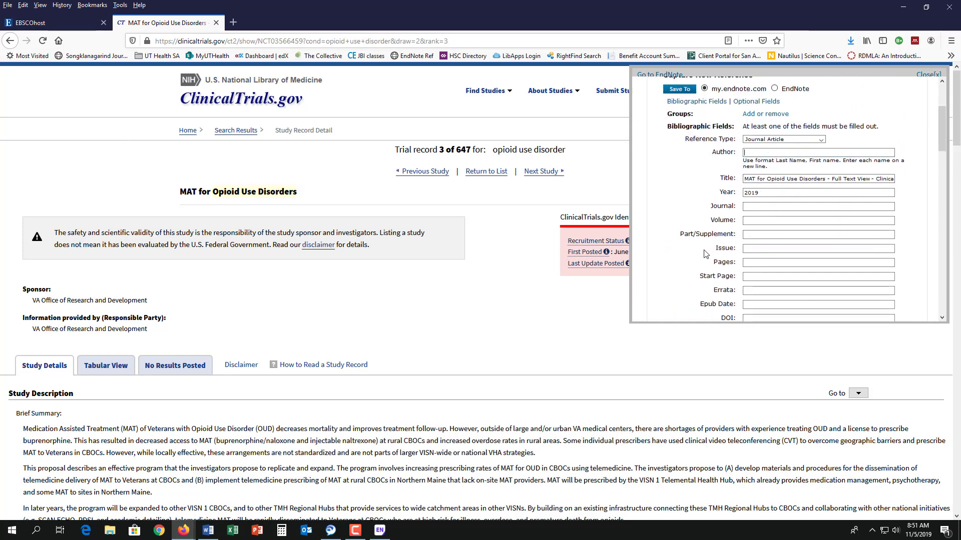
pyautogui.click(748, 220)
pyautogui.click(760, 194)
pyautogui.scroll(-2, 751, 157)
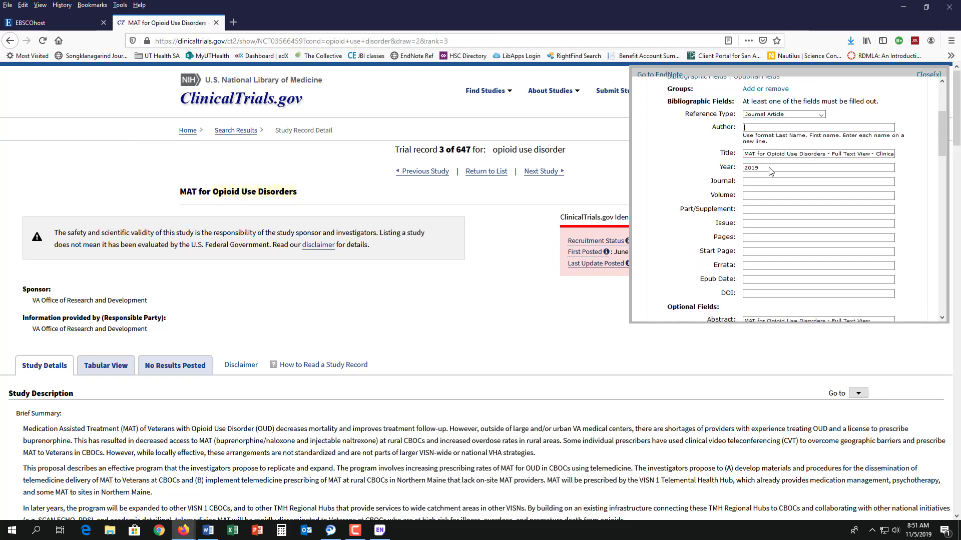
pyautogui.scroll(4, 790, 182)
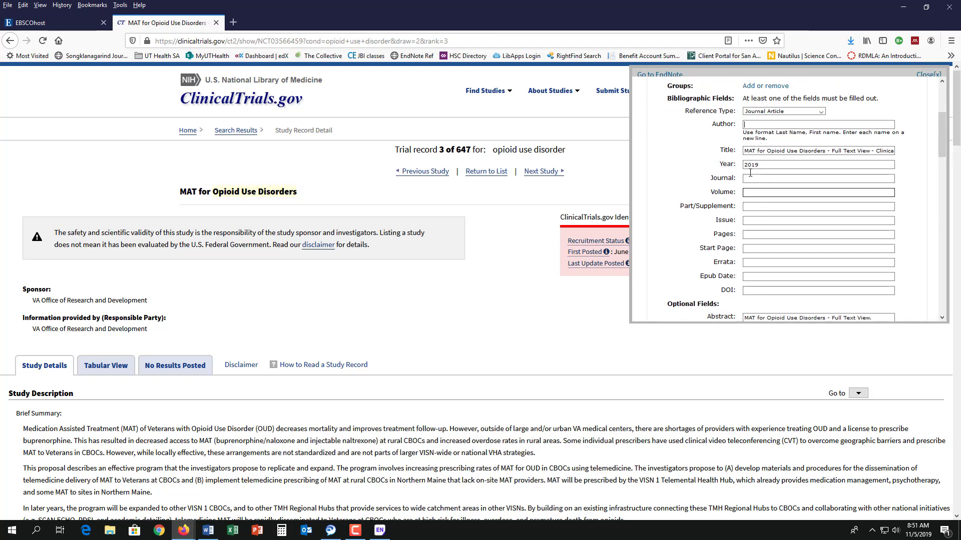
# Set the reference type to Web Page and choose desktop EndNote as the destination
pyautogui.click(821, 190)
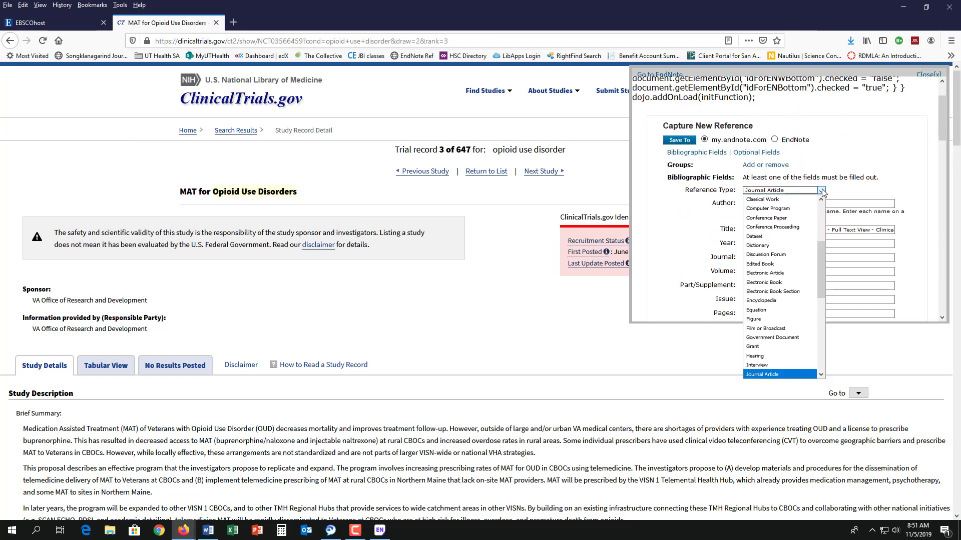
pyautogui.moveTo(818, 269); pyautogui.dragTo(840, 358)
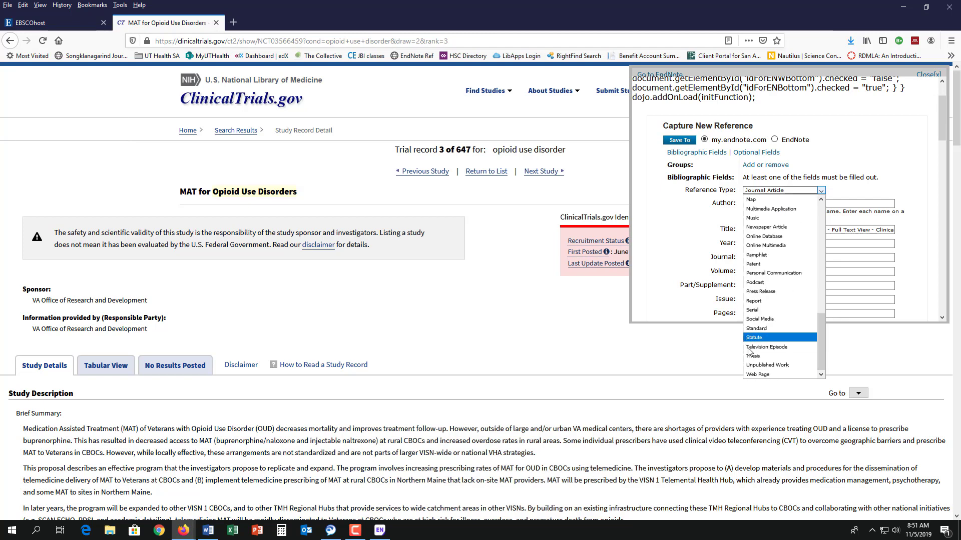
pyautogui.click(757, 375)
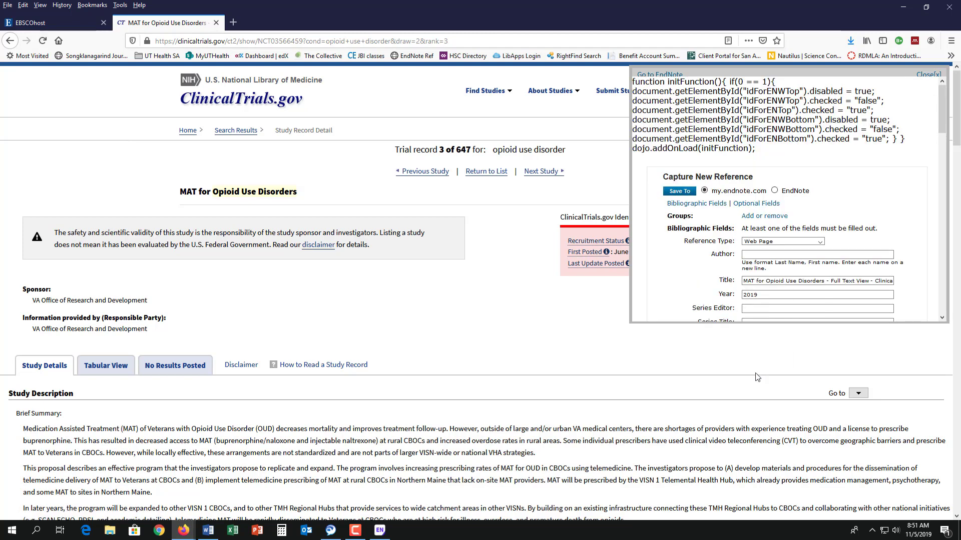
pyautogui.scroll(-2, 758, 170)
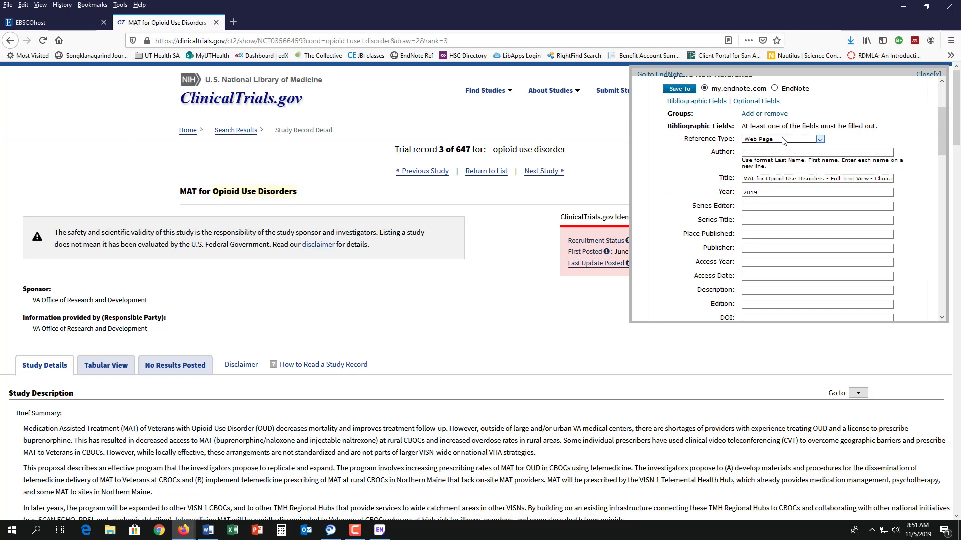
pyautogui.click(775, 89)
# Save the capture, open CaptureToDesktop.ris in EndNote, and view the imported MAT record
pyautogui.click(679, 89)
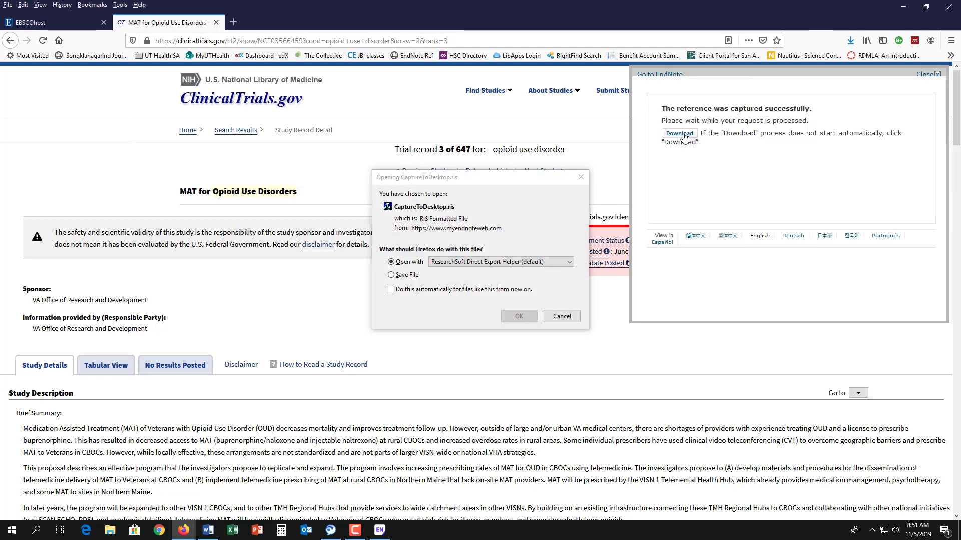
pyautogui.click(519, 317)
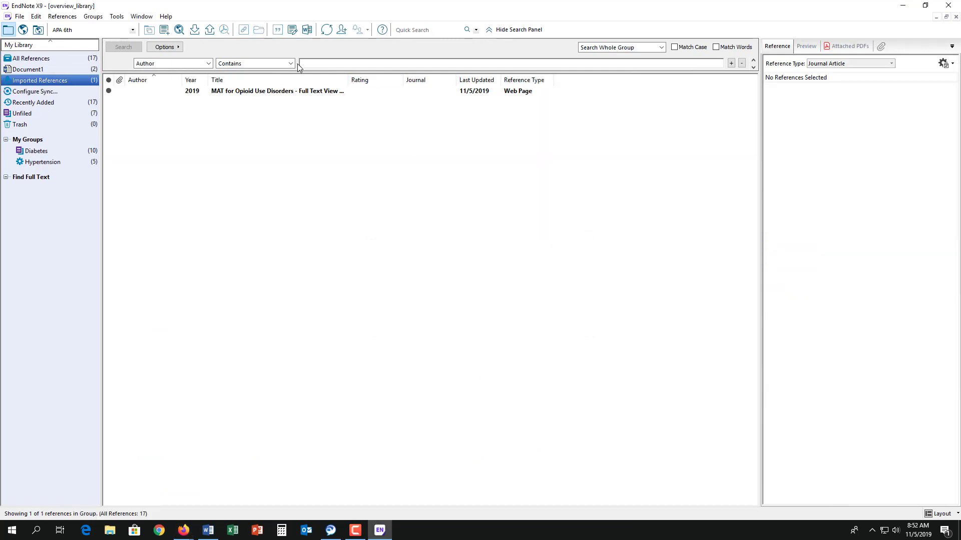
pyautogui.click(303, 93)
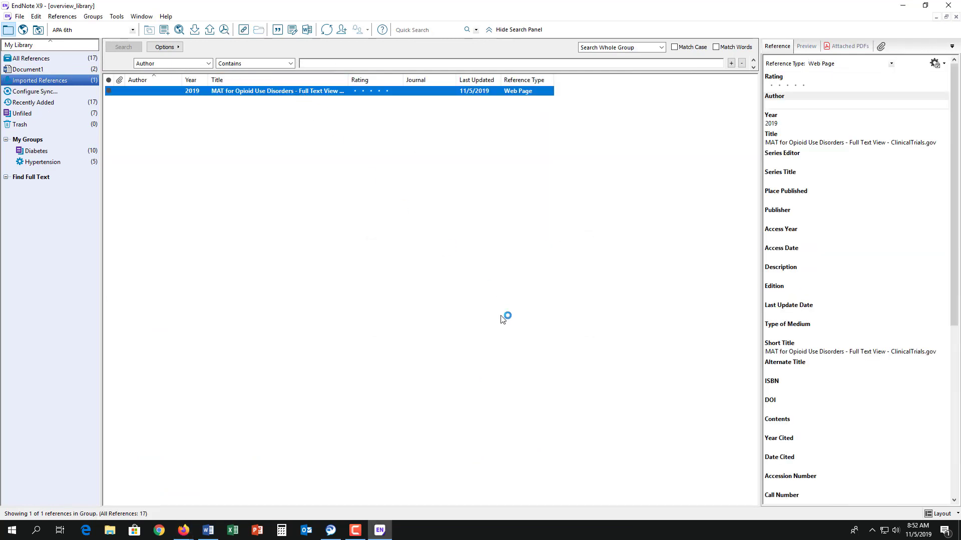